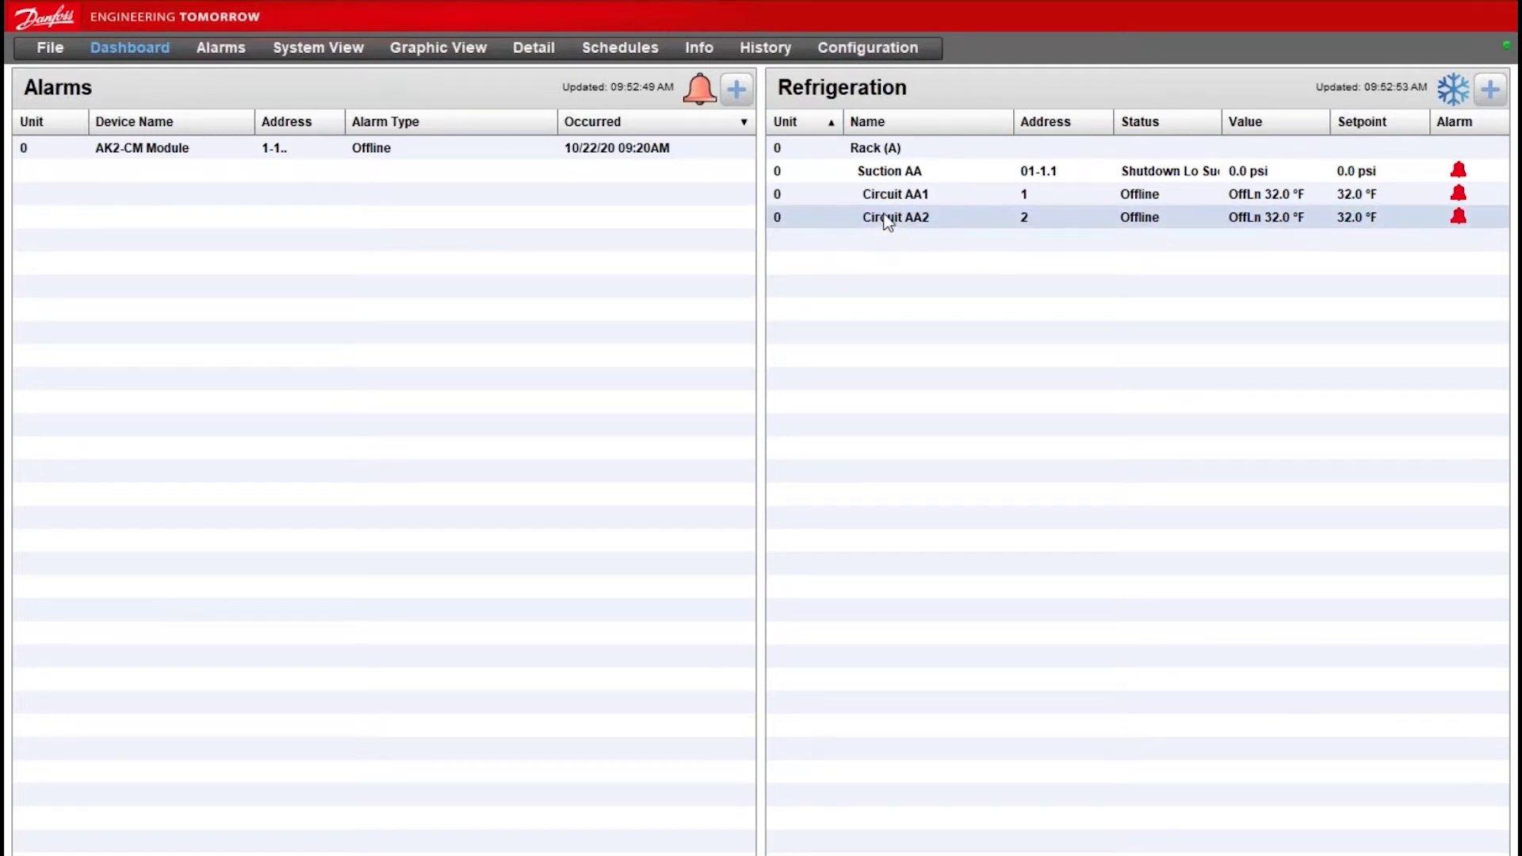
# - Go to Configuration > Control > Refrigeration > Circuits setup and show Circuit AA1's Import SI list
pyautogui.click(870, 49)
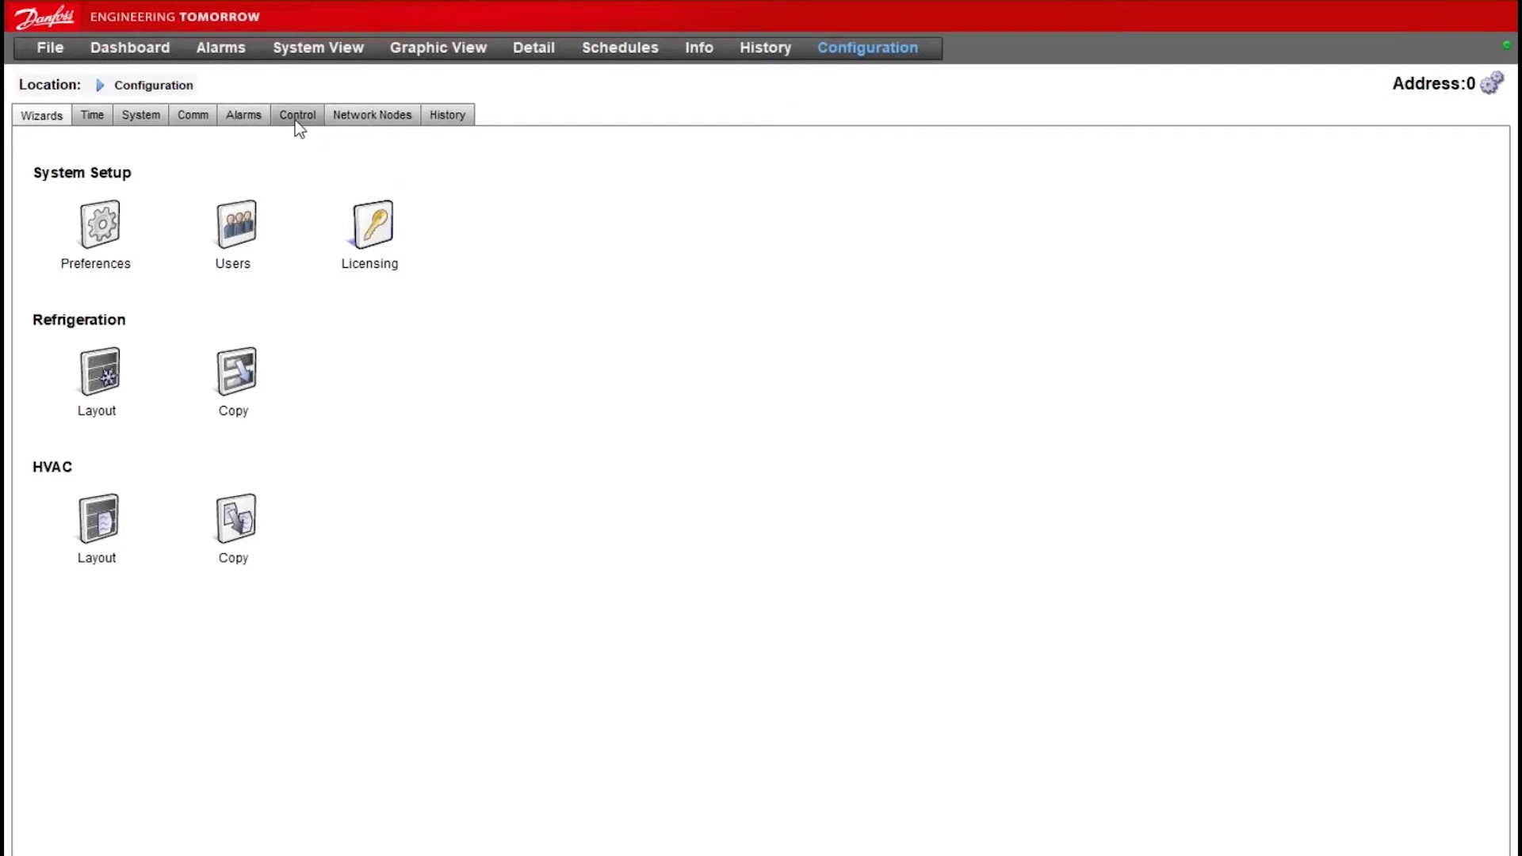
pyautogui.click(298, 119)
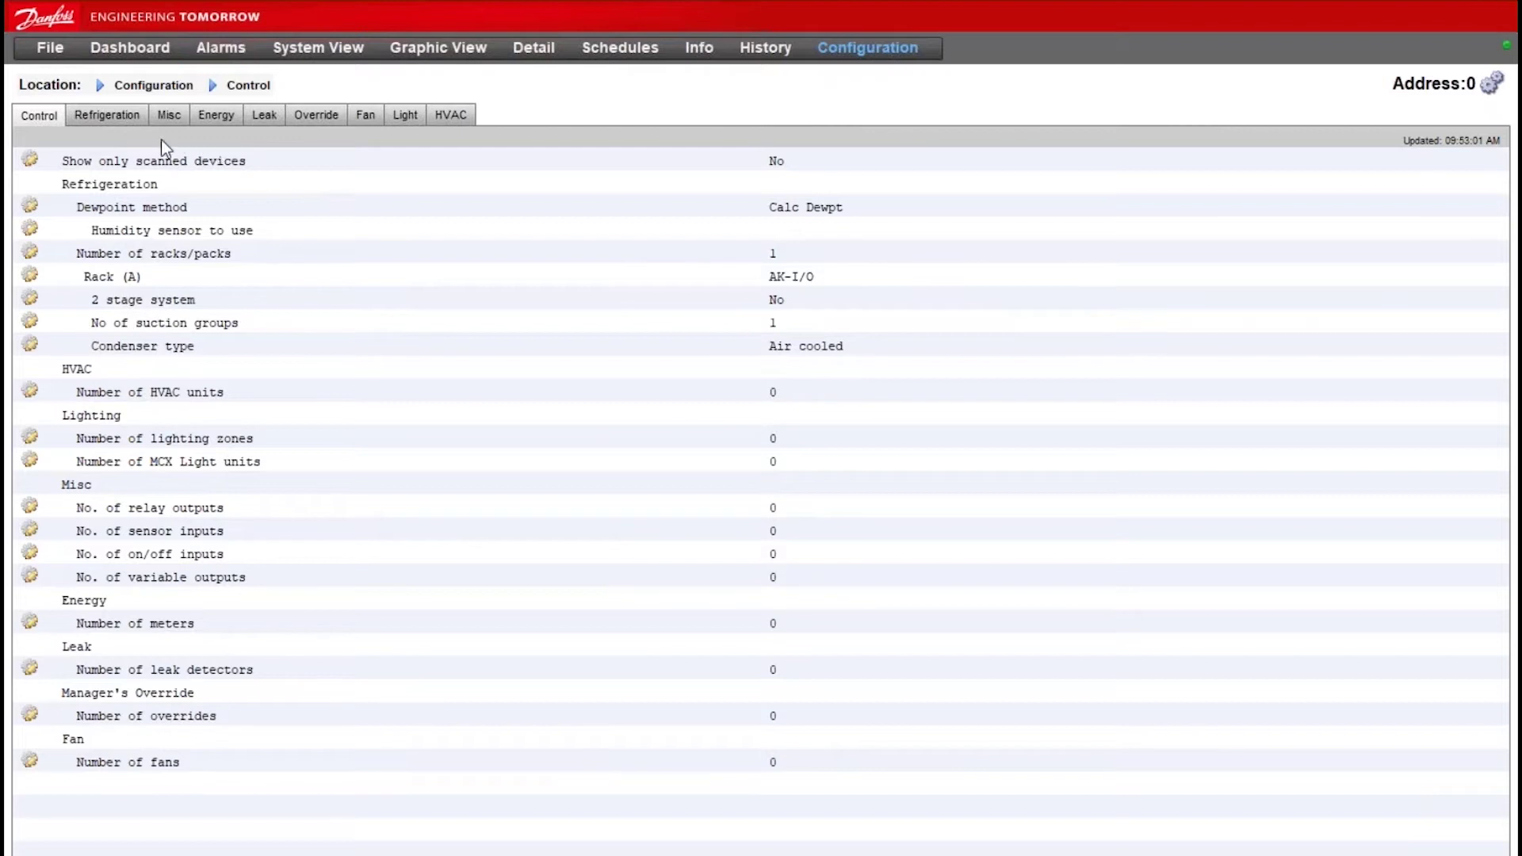
pyautogui.click(106, 123)
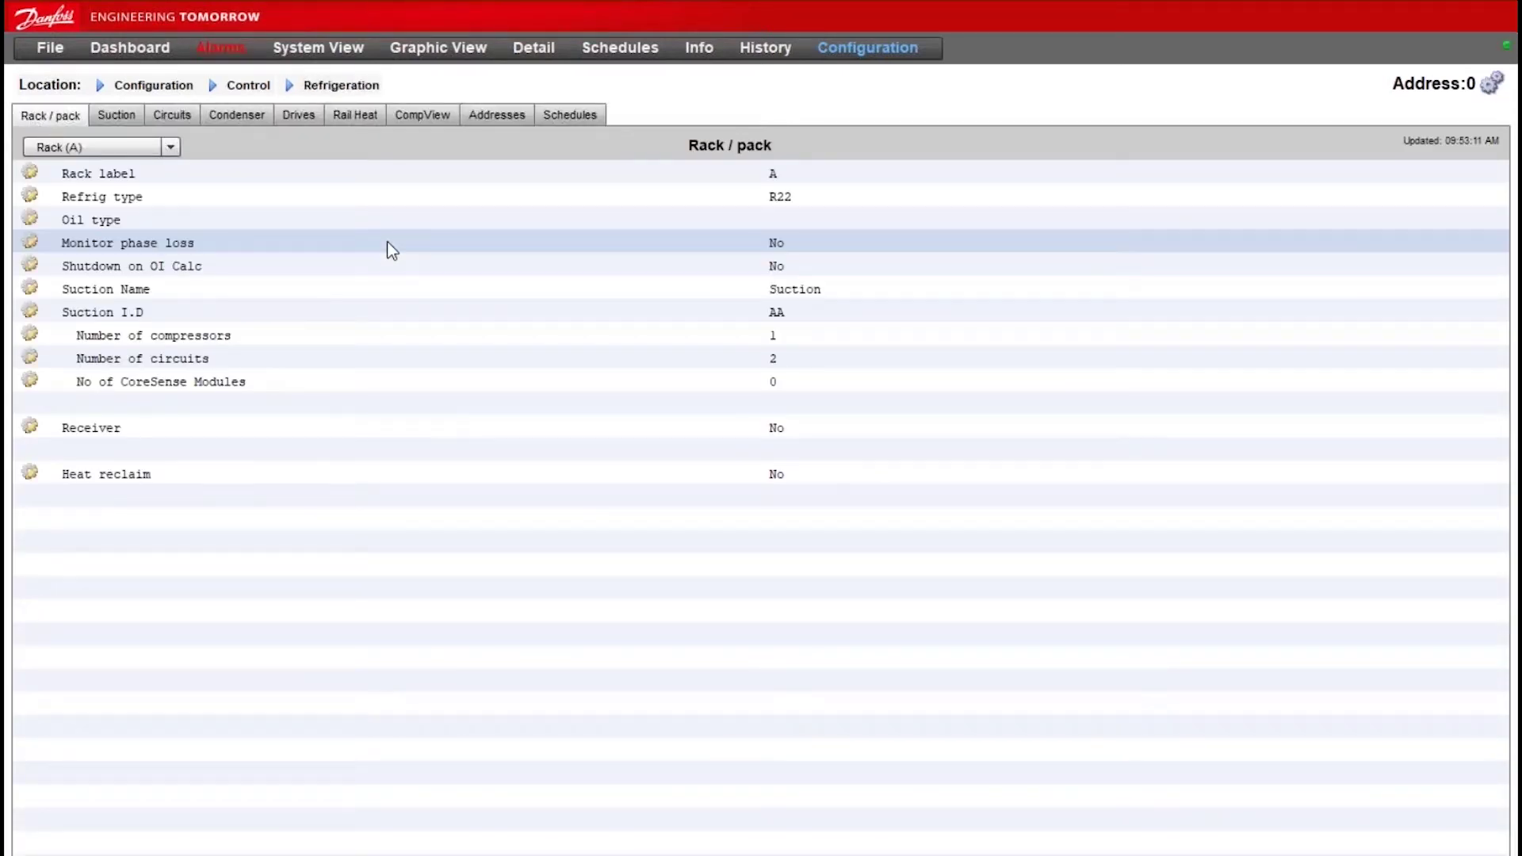
pyautogui.click(161, 115)
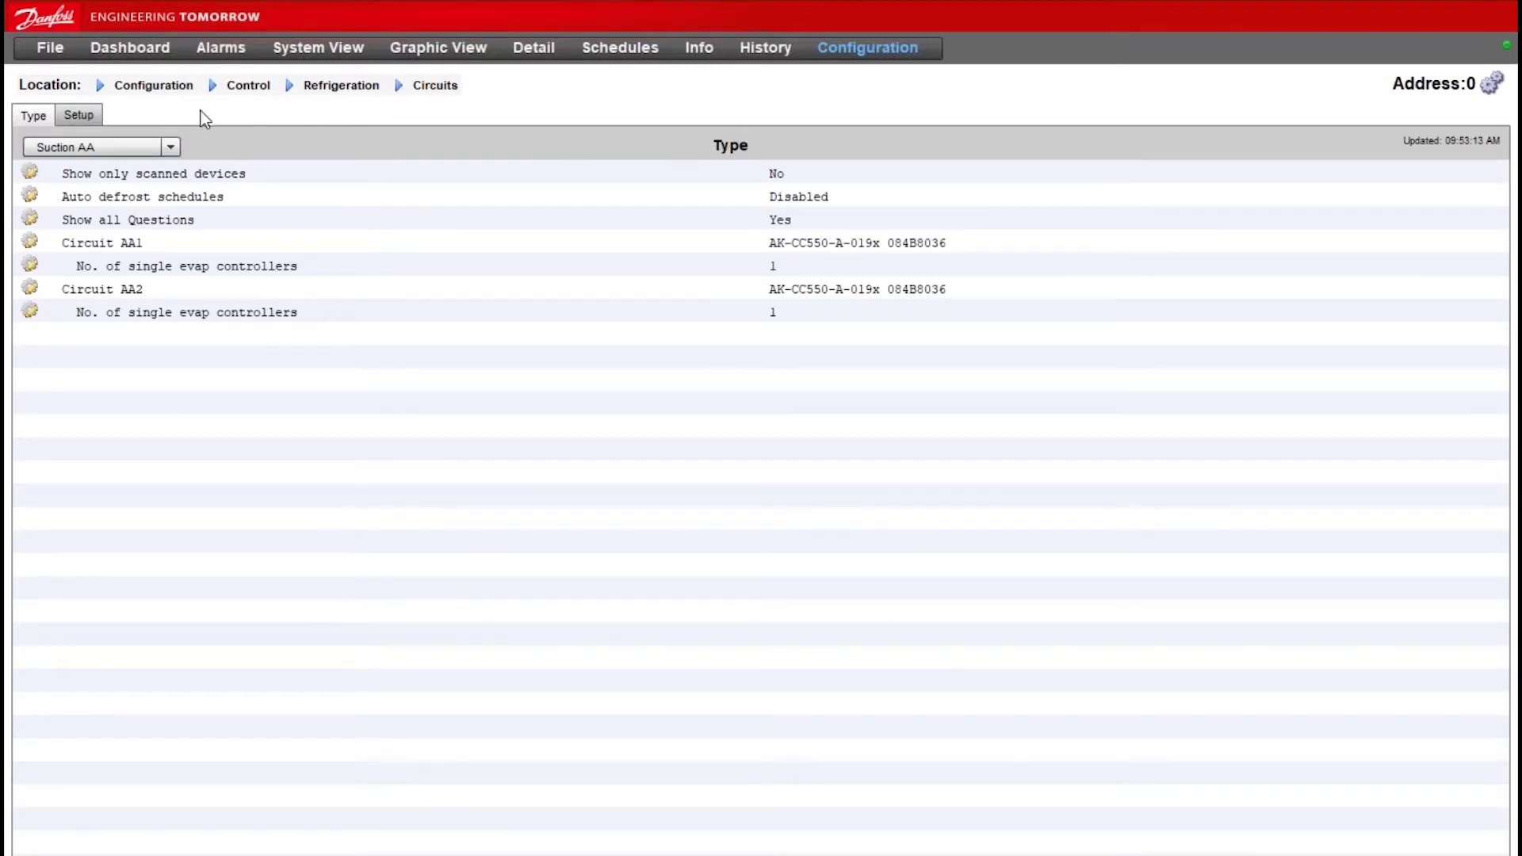
pyautogui.click(79, 116)
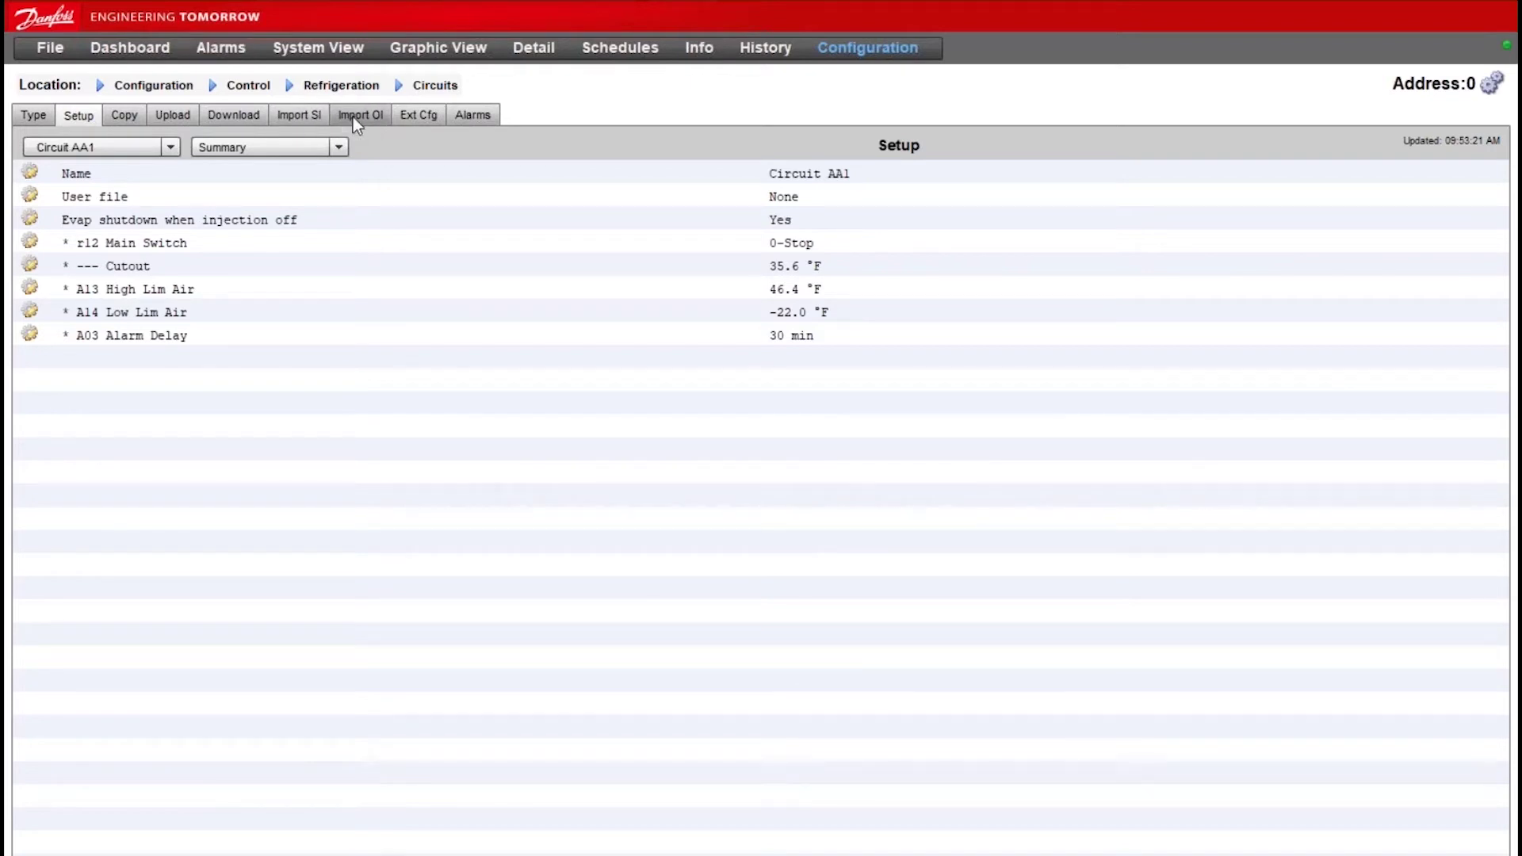
pyautogui.click(309, 119)
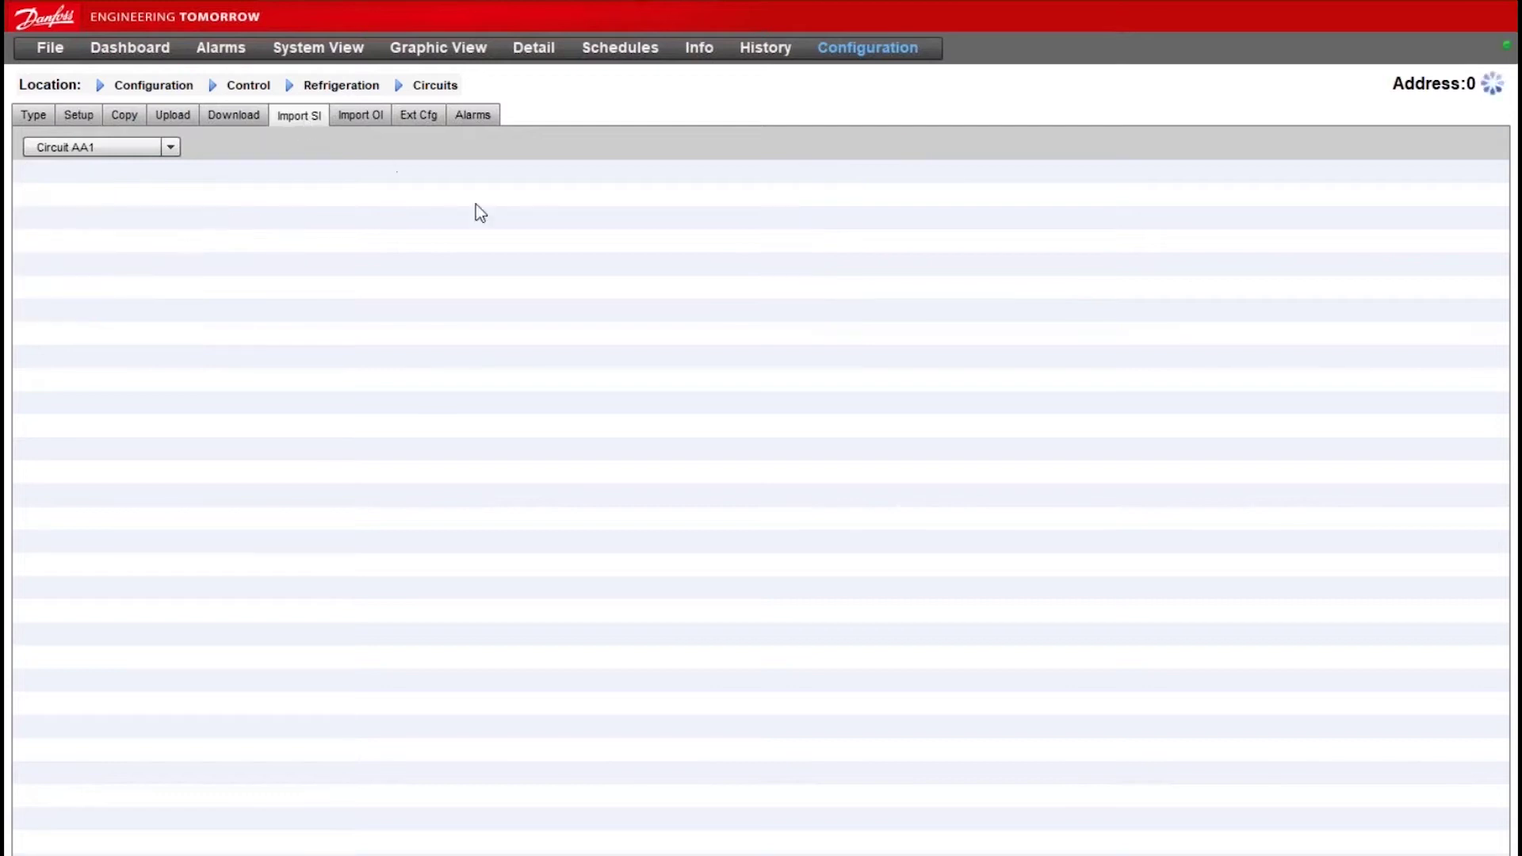
# - Set Import SI #1 to 001:1 u17 Ther Air, leaving its type as Temperature
pyautogui.click(446, 176)
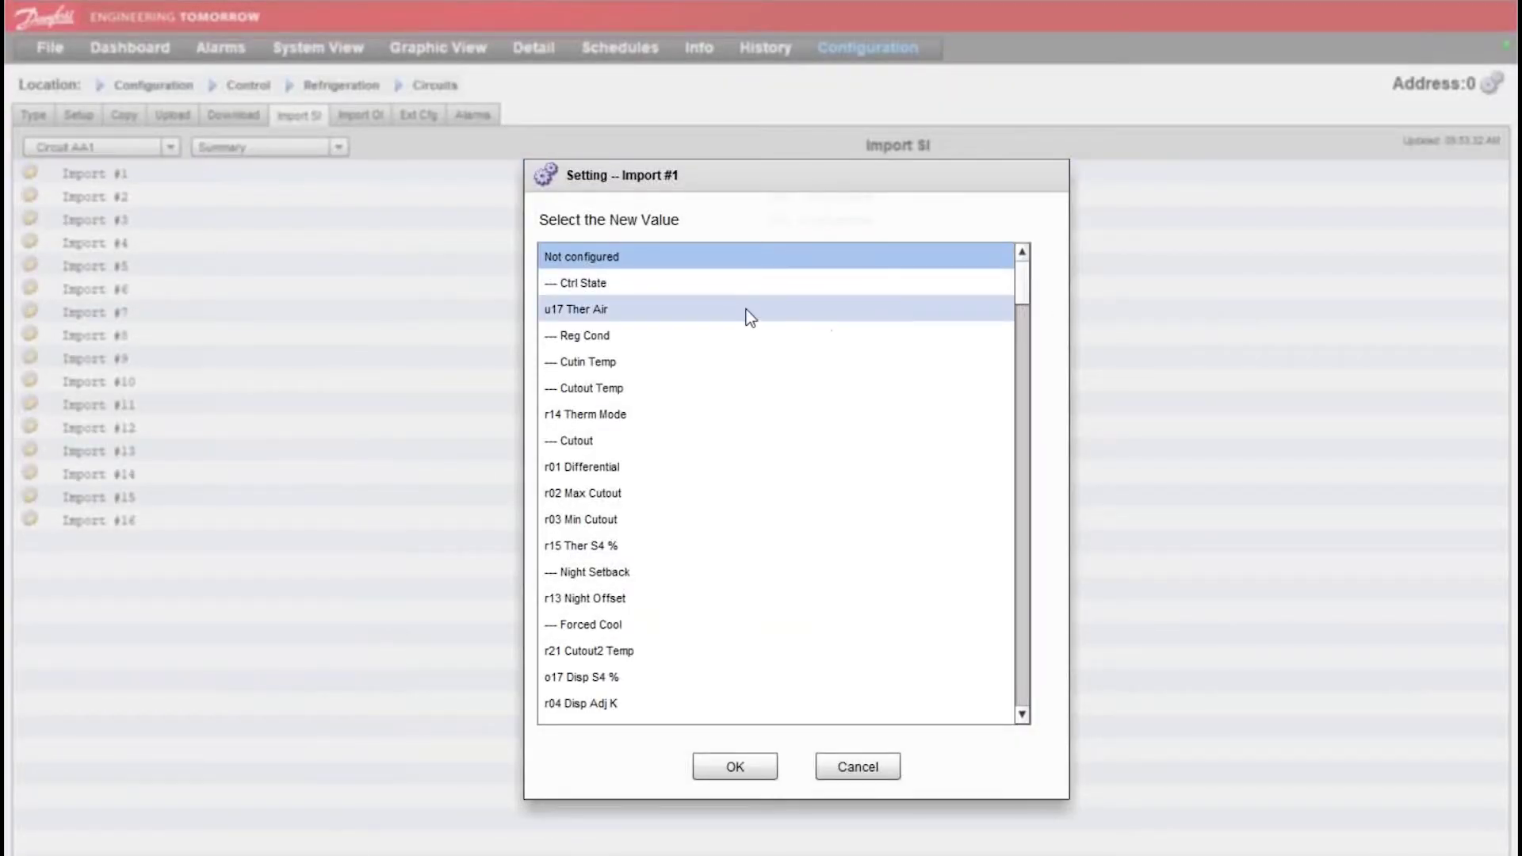
pyautogui.doubleClick(611, 311)
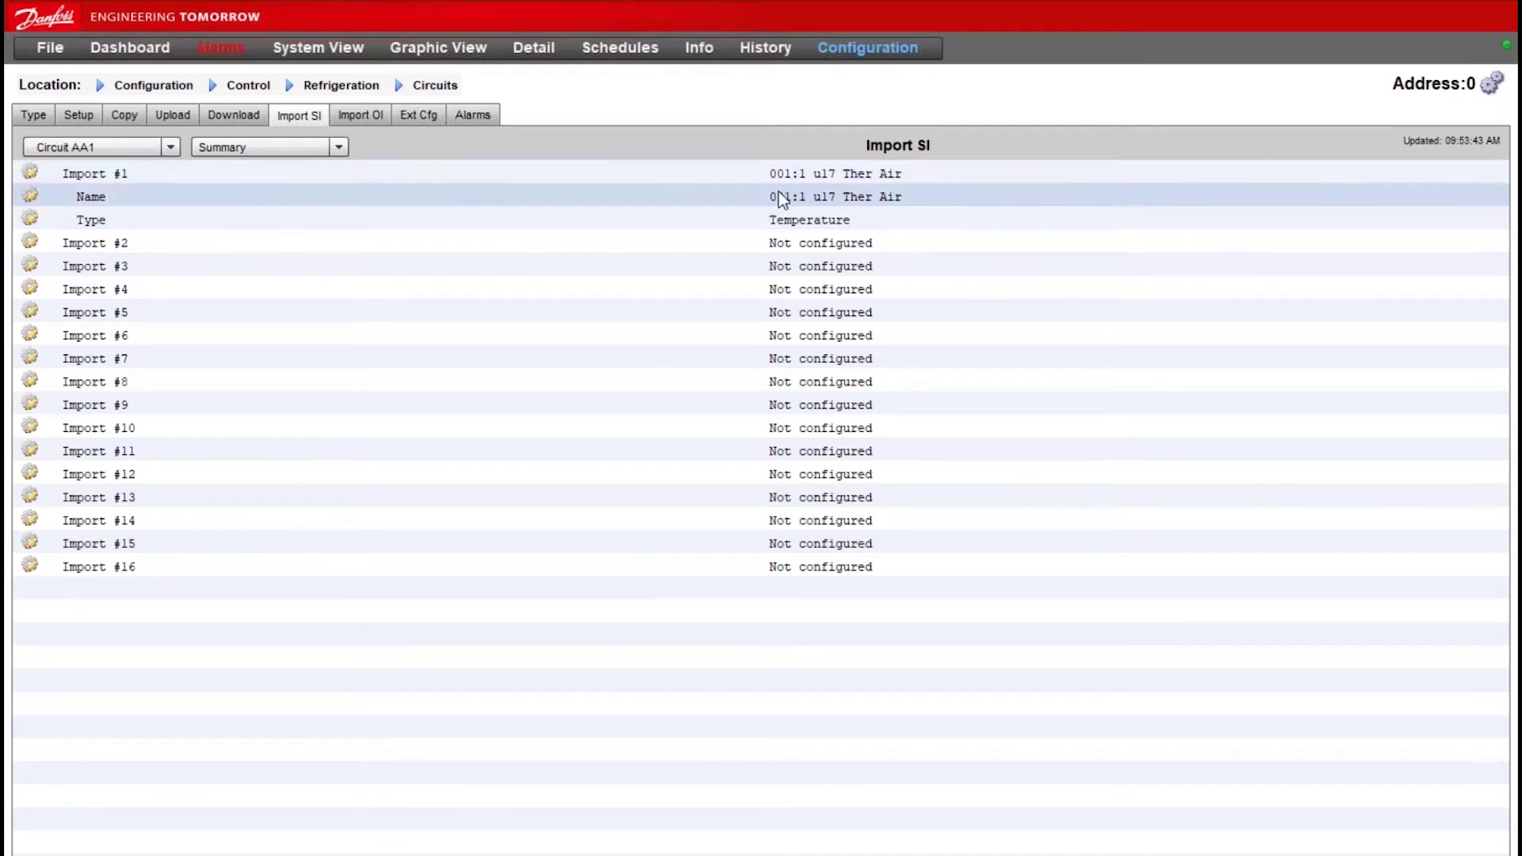
pyautogui.click(756, 217)
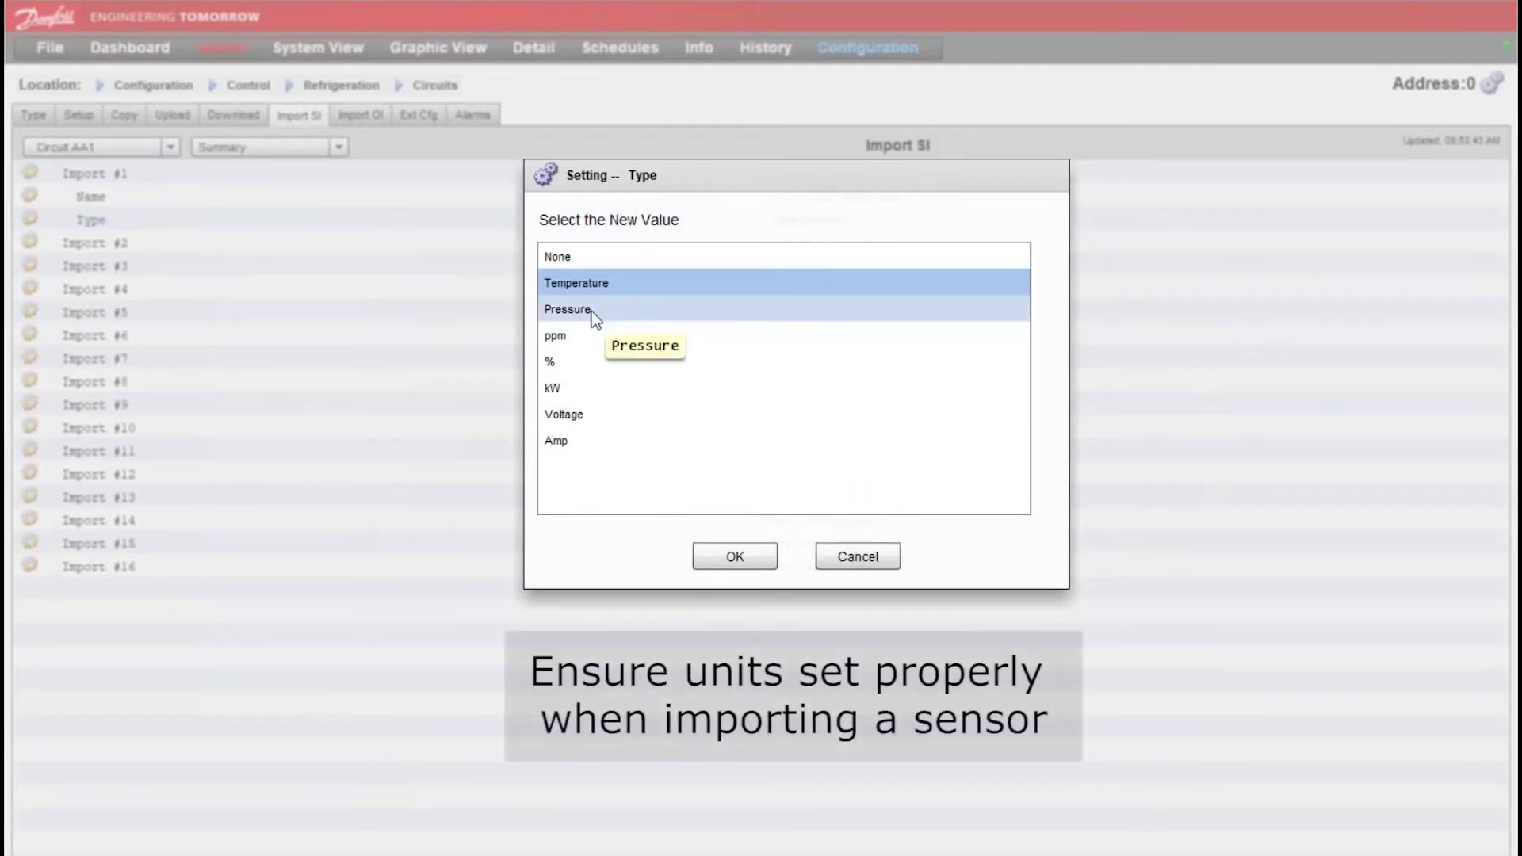
pyautogui.click(856, 555)
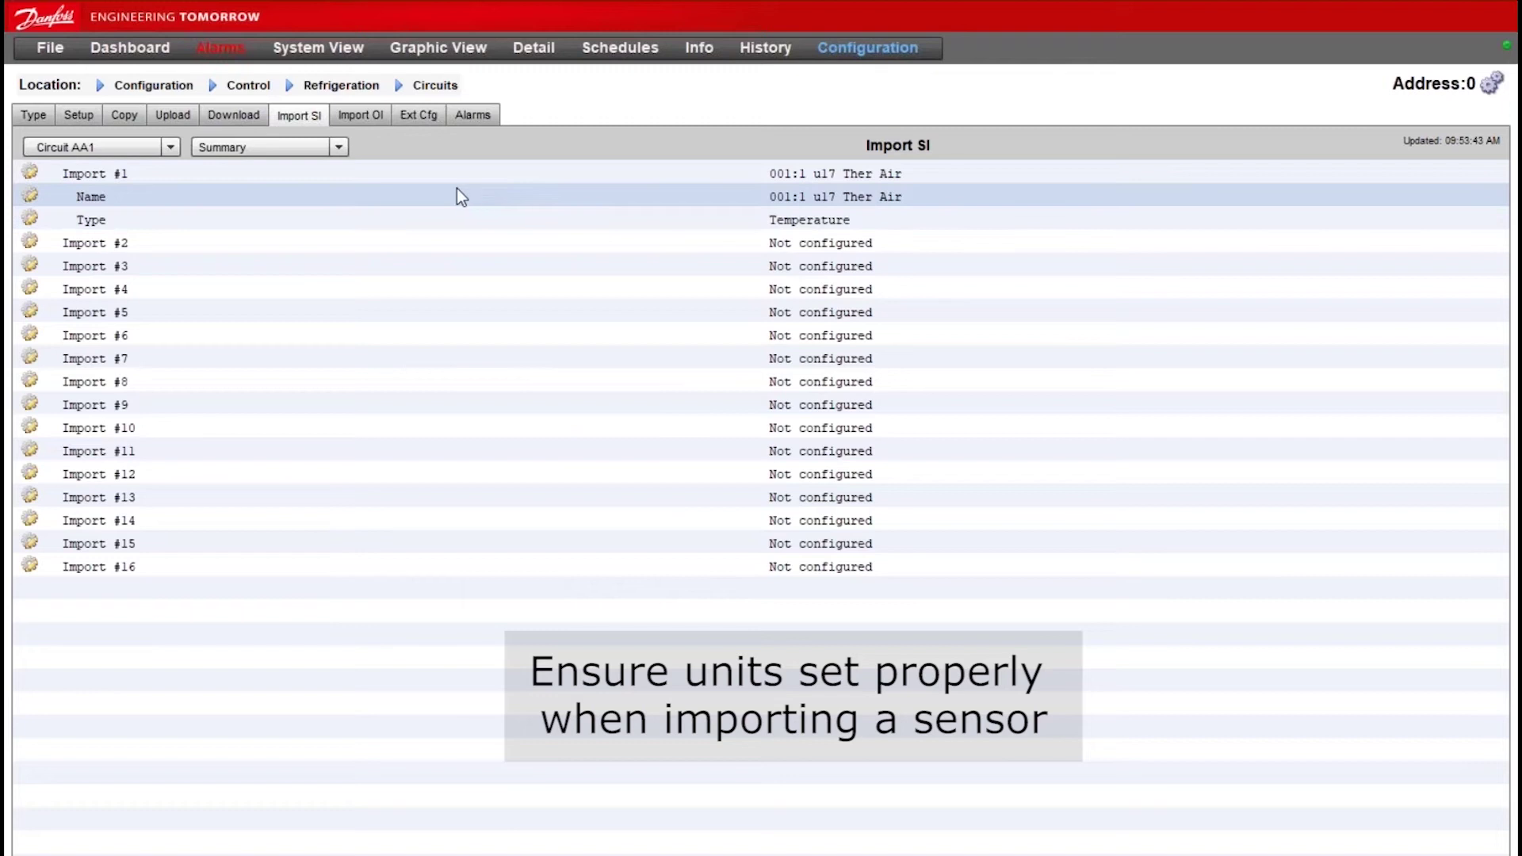
pyautogui.click(363, 119)
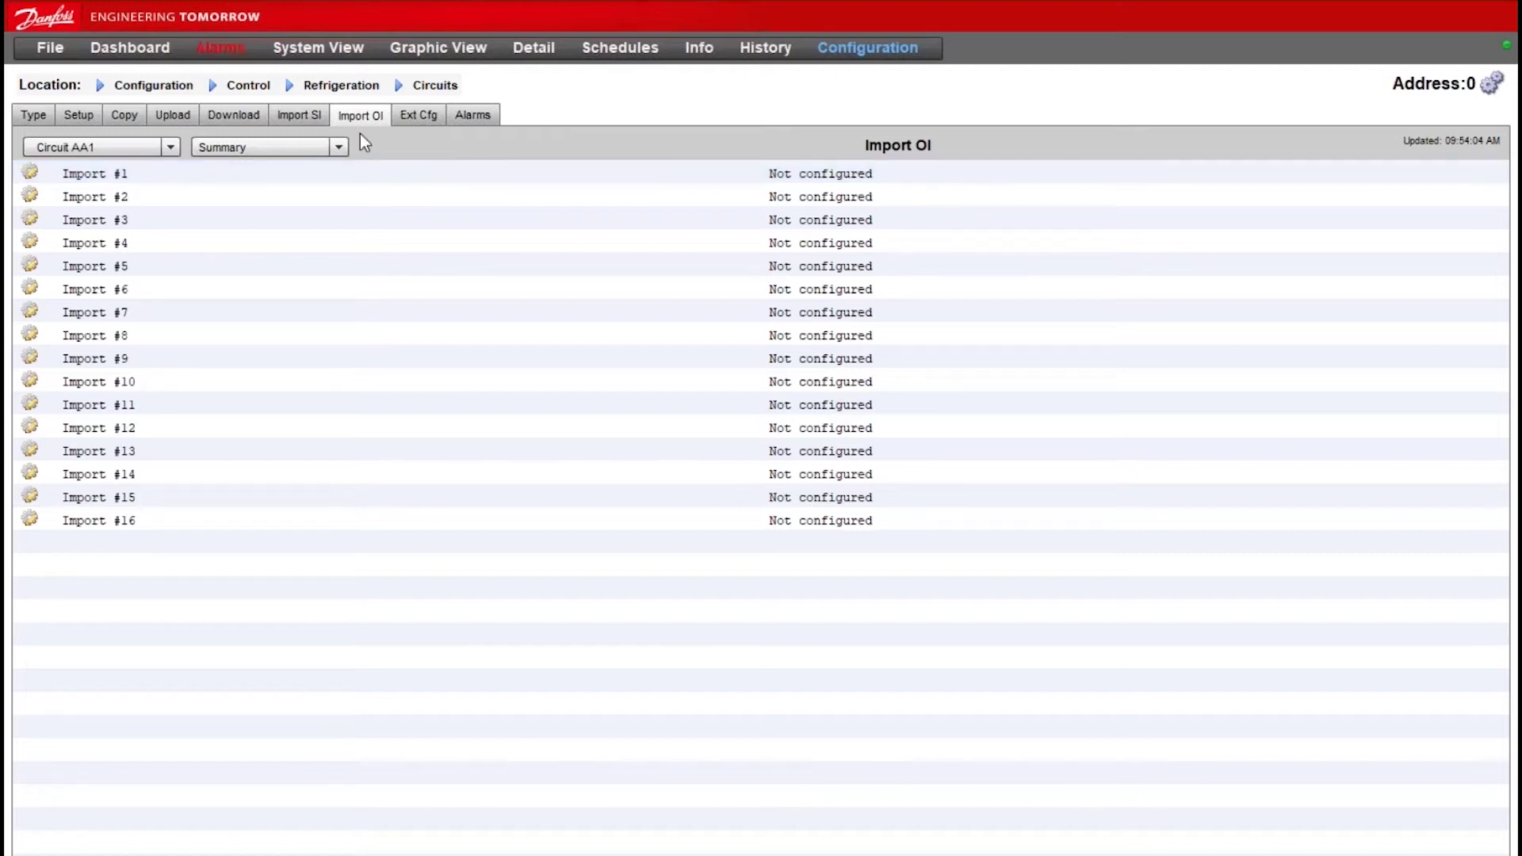
# - Set Circuit AA1's Import OI #1 to 001:1 u60 Def Relay
pyautogui.click(421, 174)
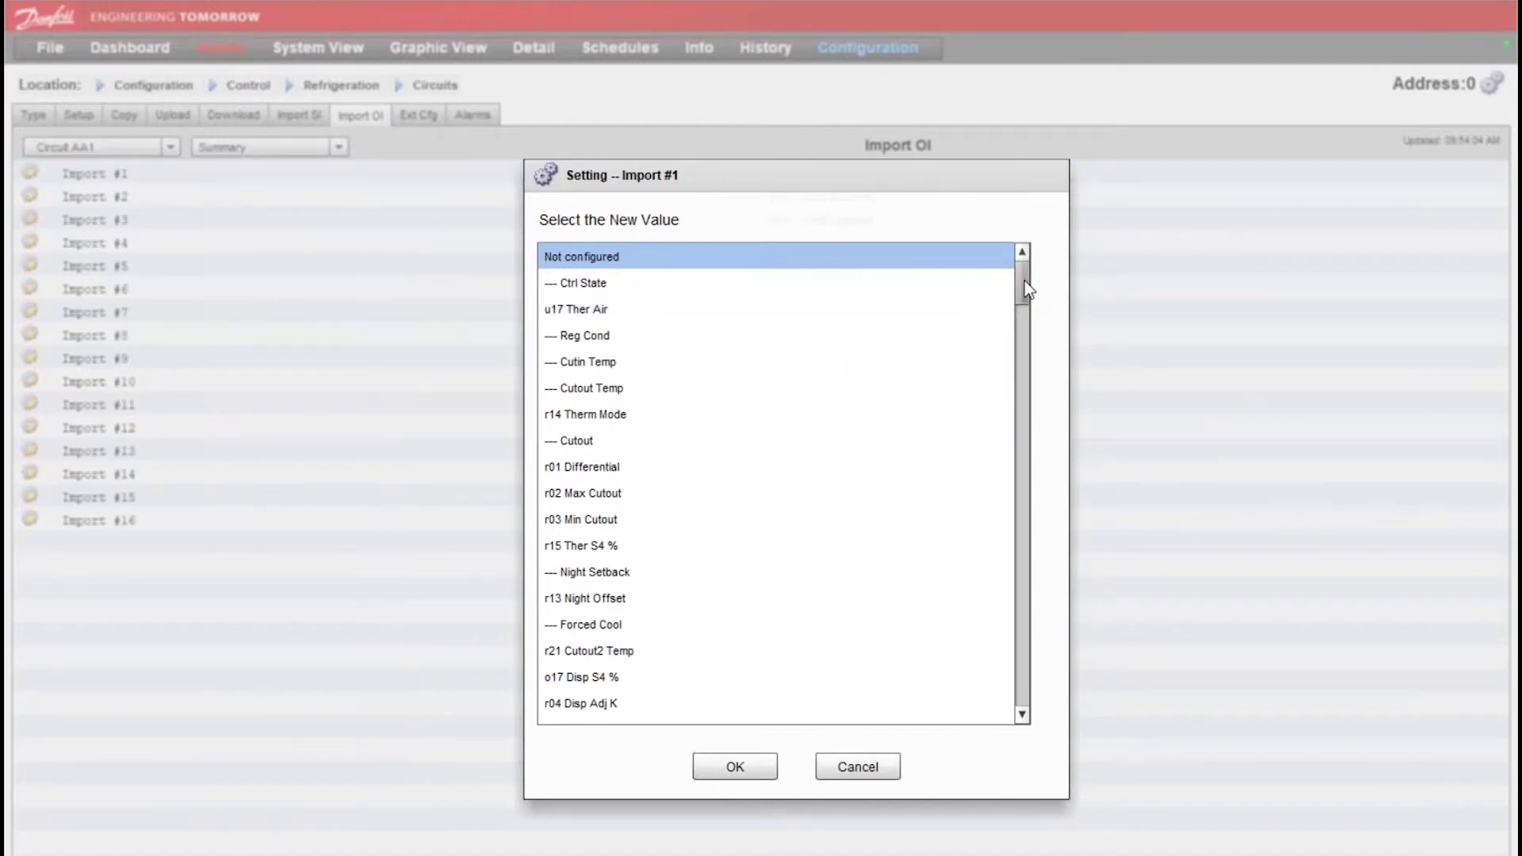
pyautogui.moveTo(1024, 280); pyautogui.dragTo(1026, 579)
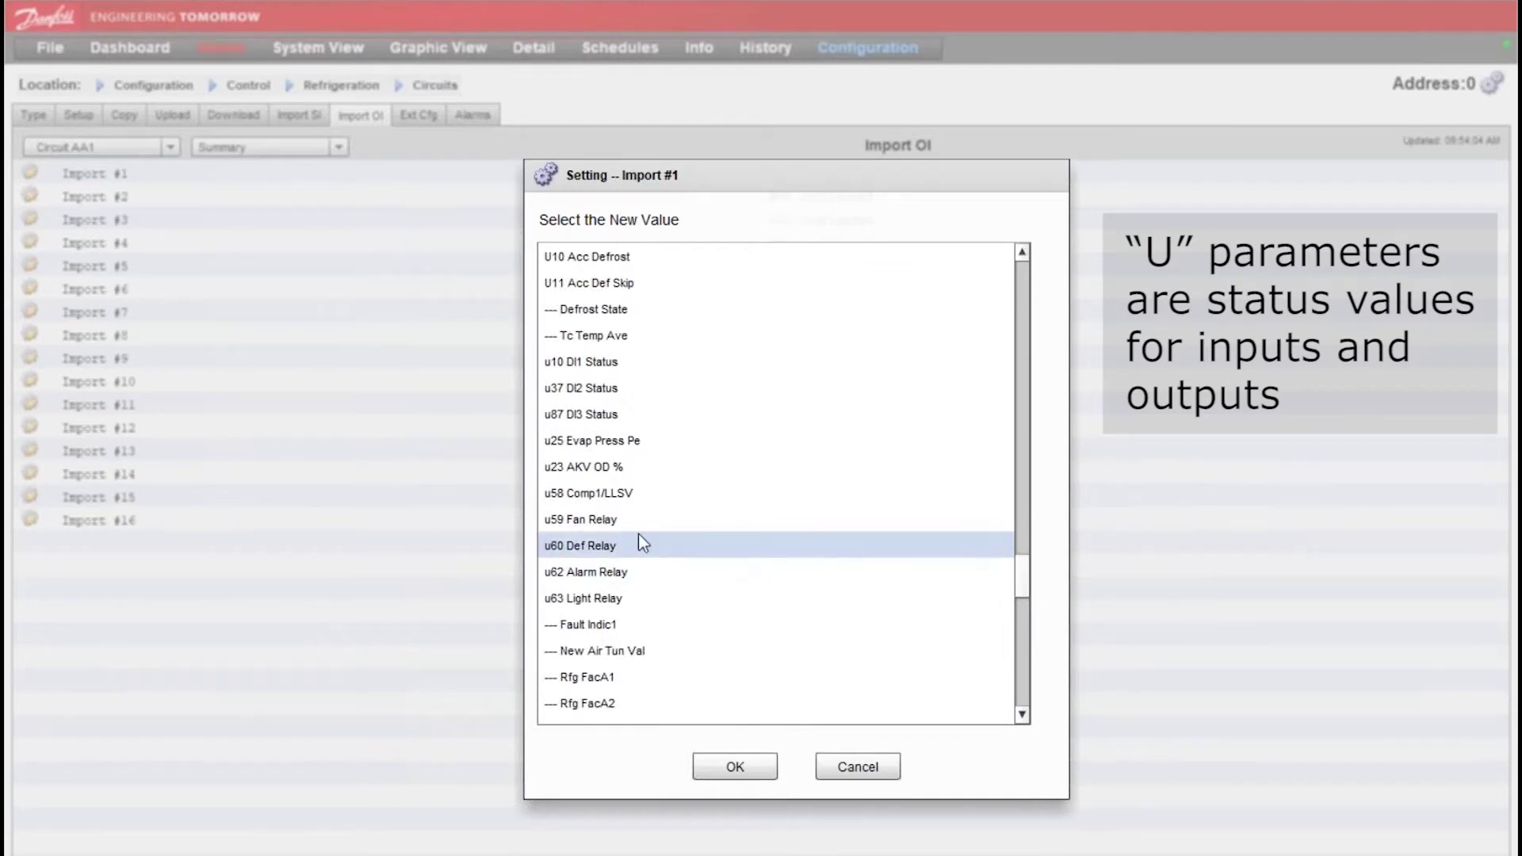
pyautogui.doubleClick(659, 550)
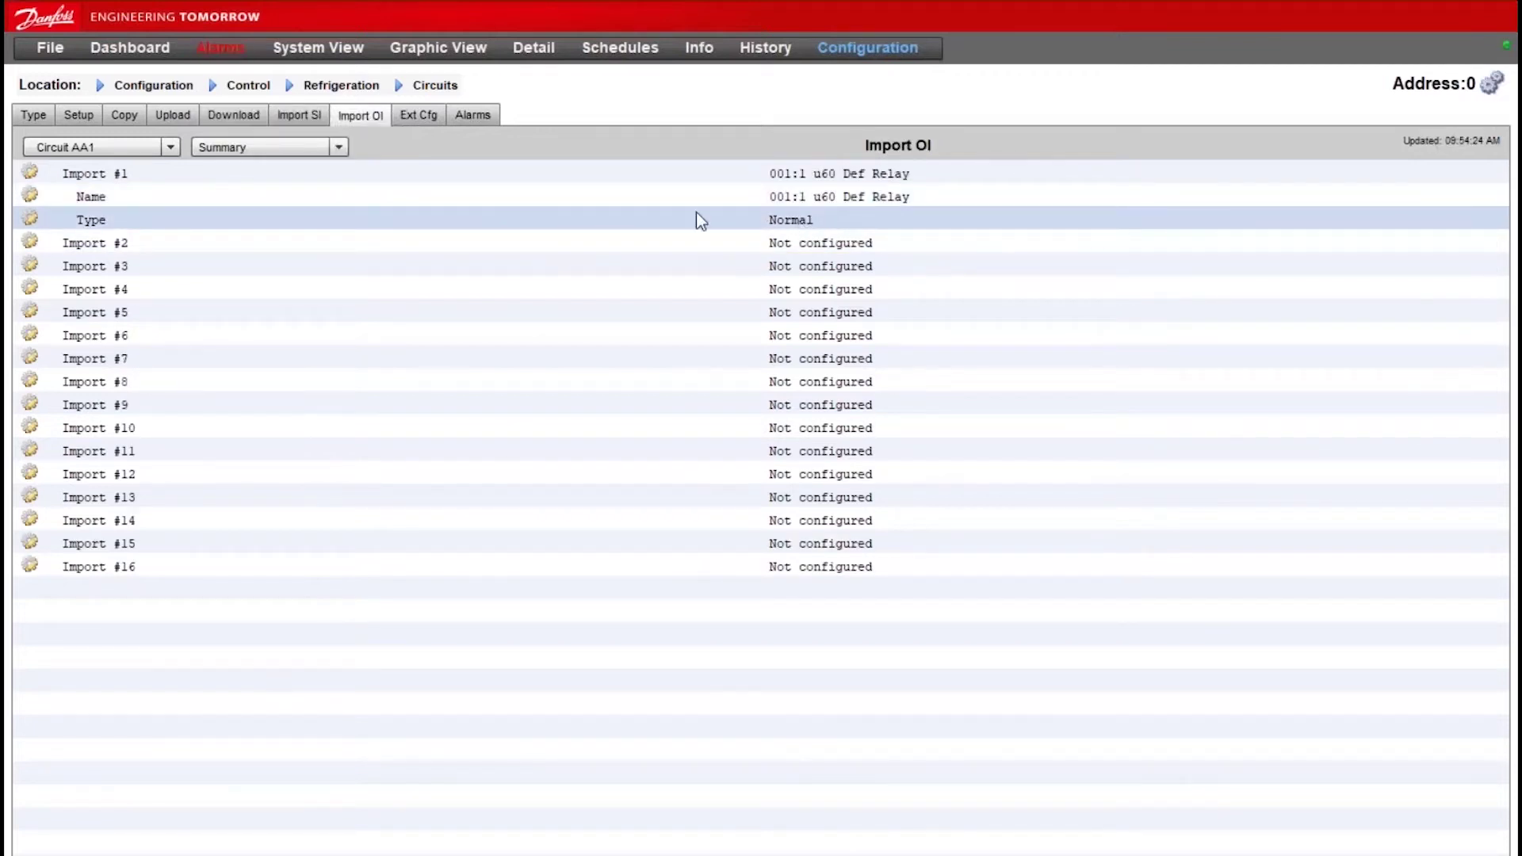
# - Switch to Circuit AA2 and set its Import OI #1 to 002:1 u60 Def Relay
pyautogui.click(147, 147)
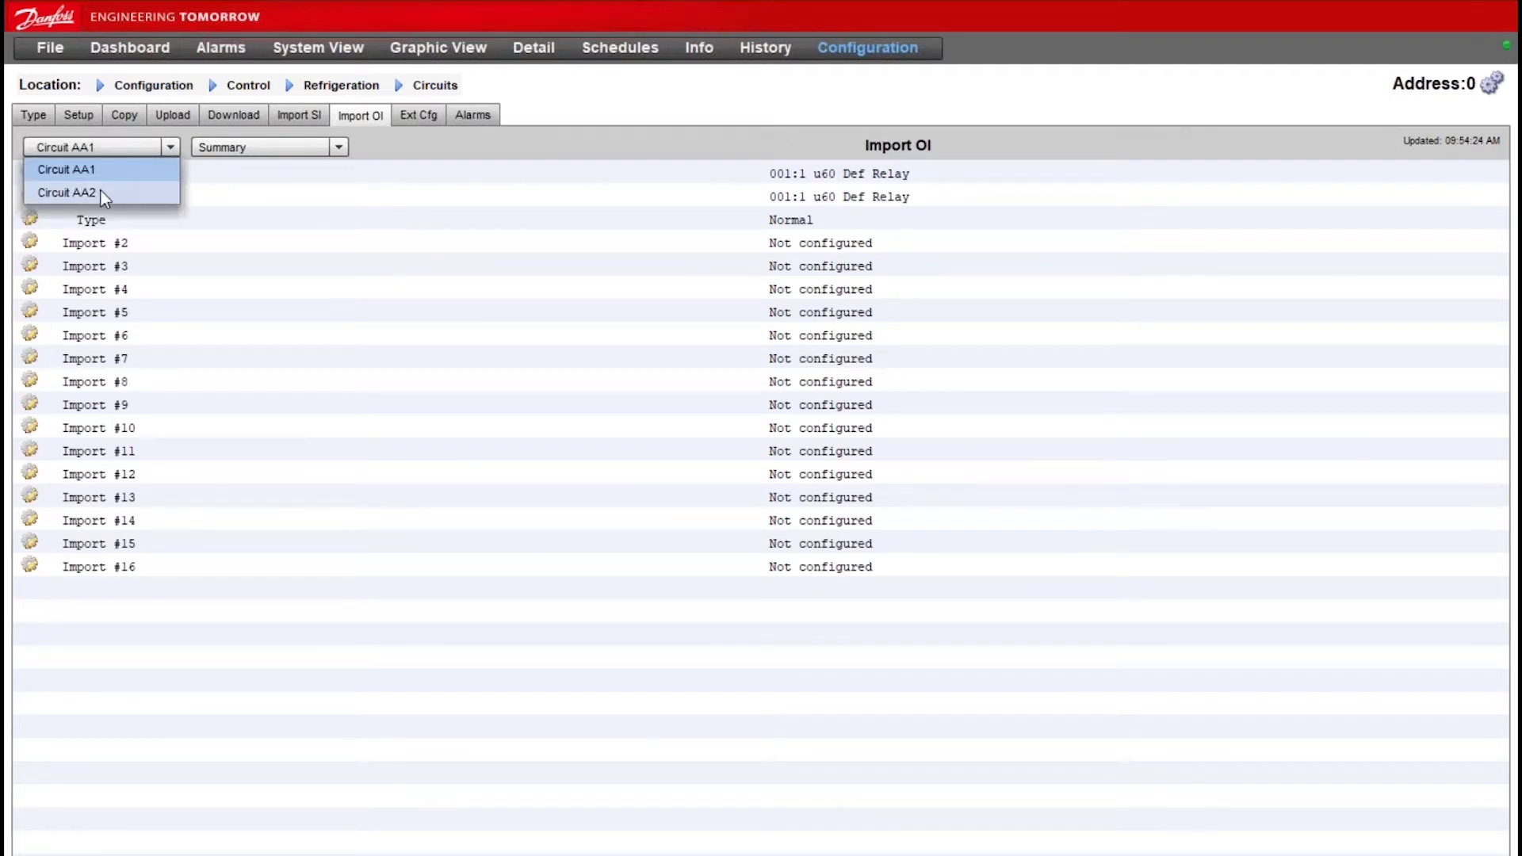
pyautogui.click(101, 192)
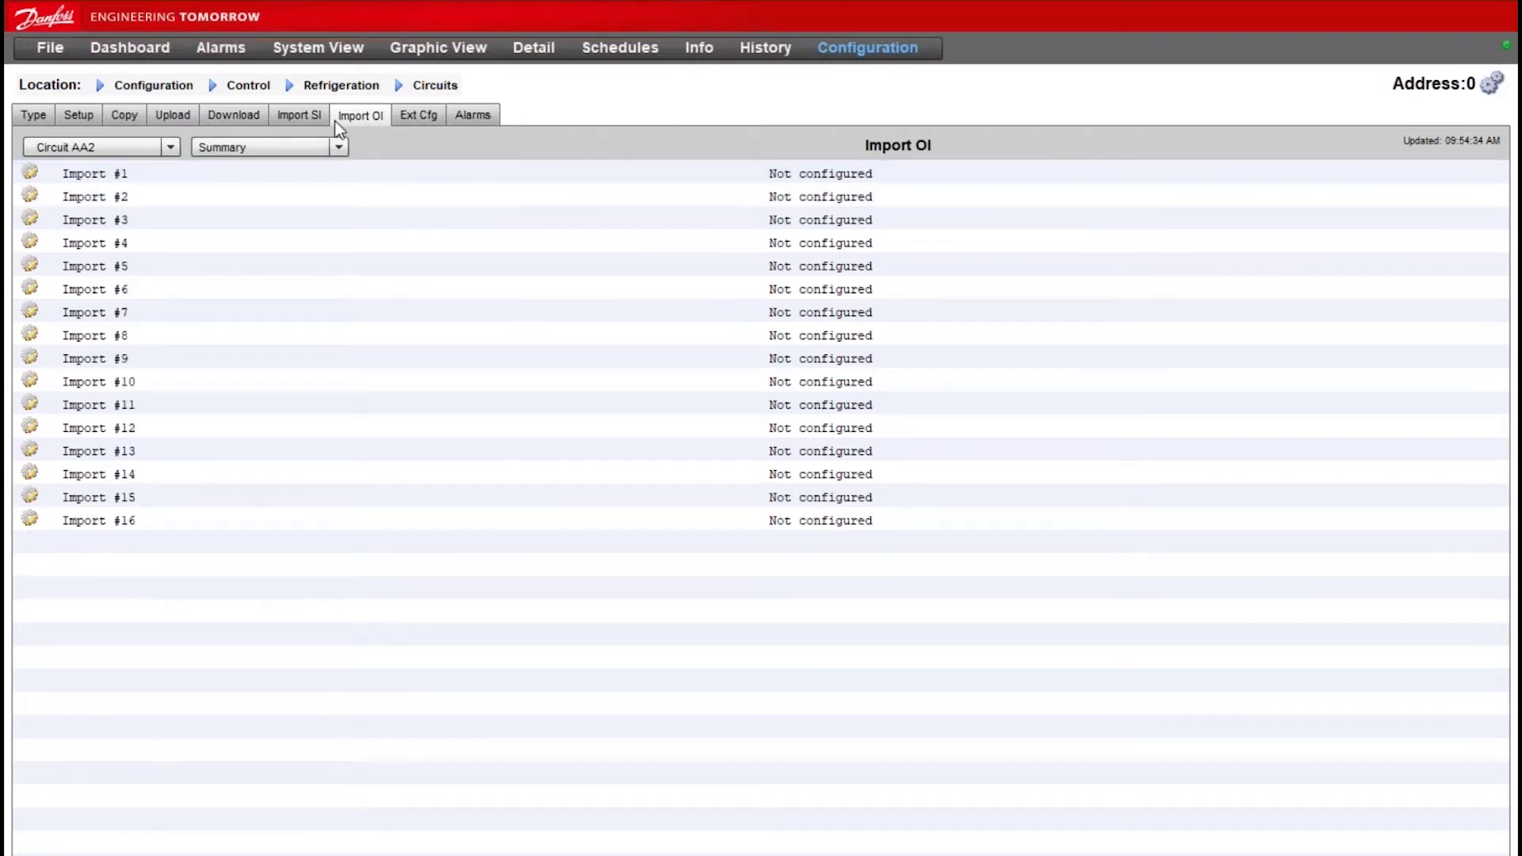
pyautogui.click(425, 172)
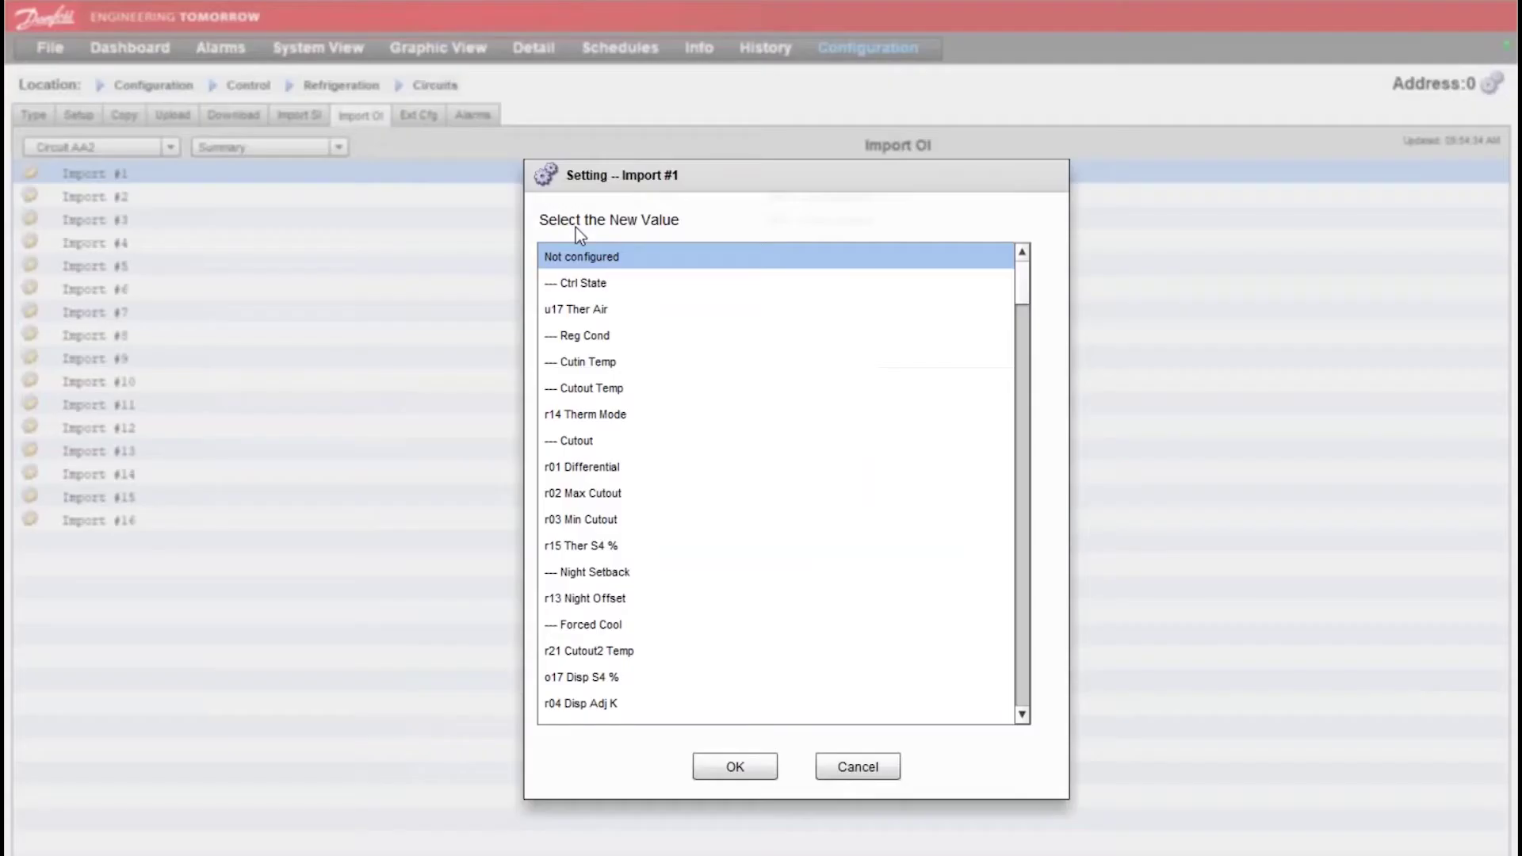
pyautogui.moveTo(1025, 297); pyautogui.dragTo(1034, 603)
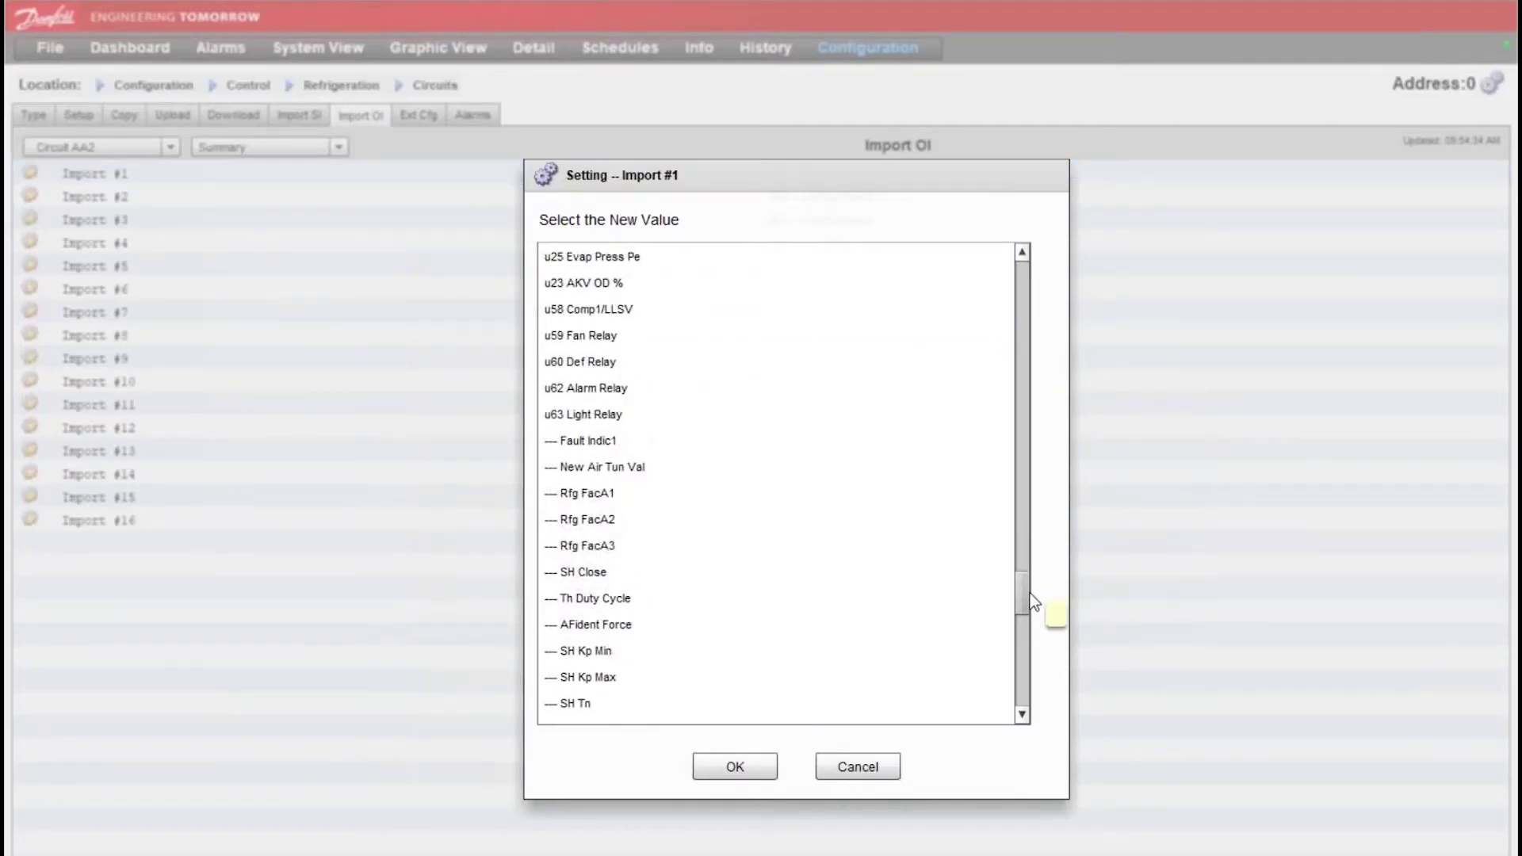
pyautogui.doubleClick(587, 361)
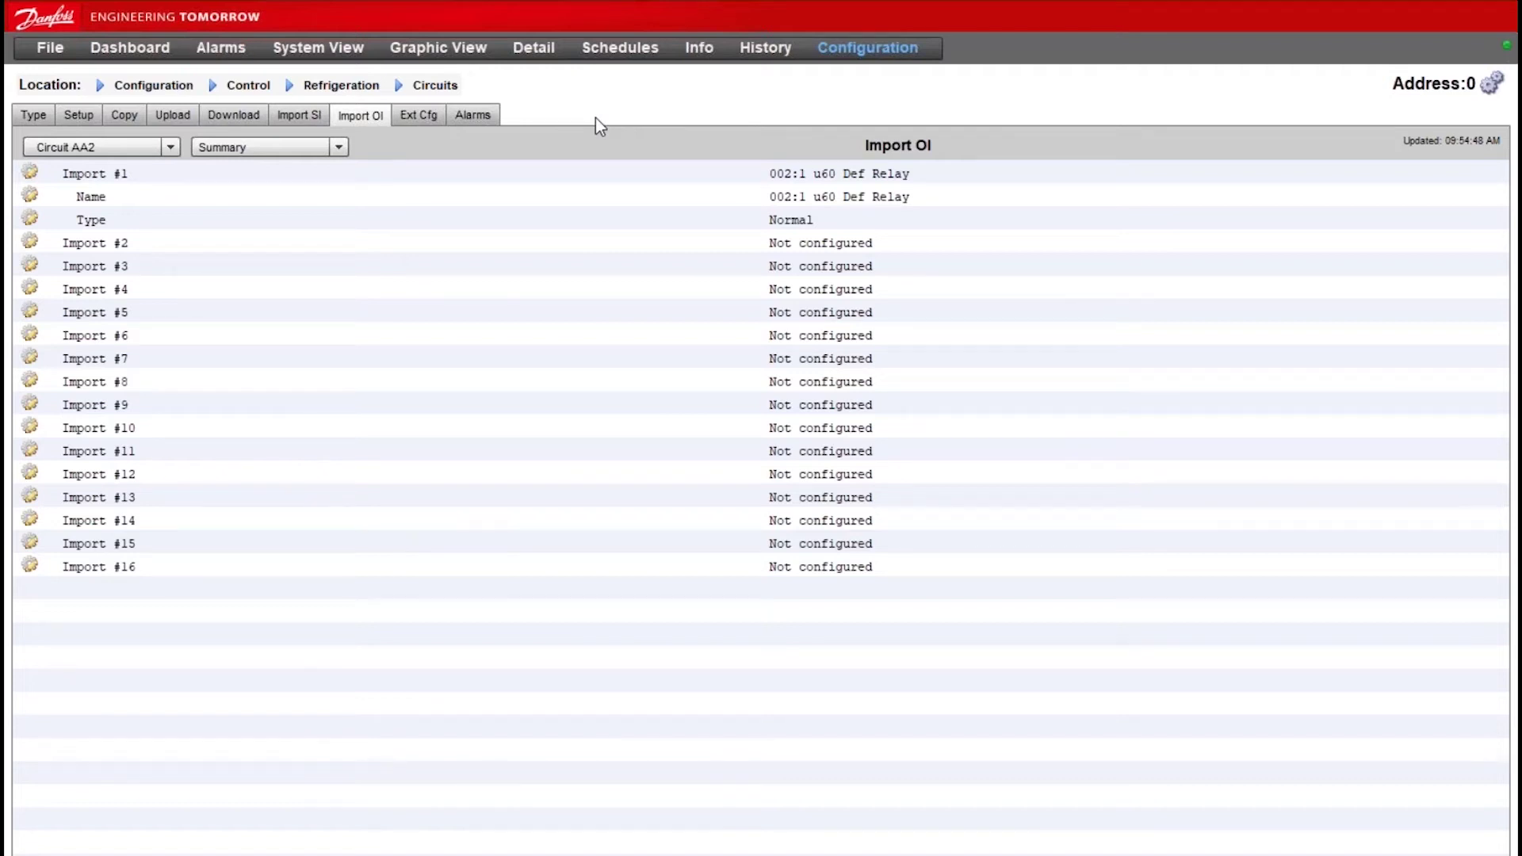
pyautogui.click(242, 89)
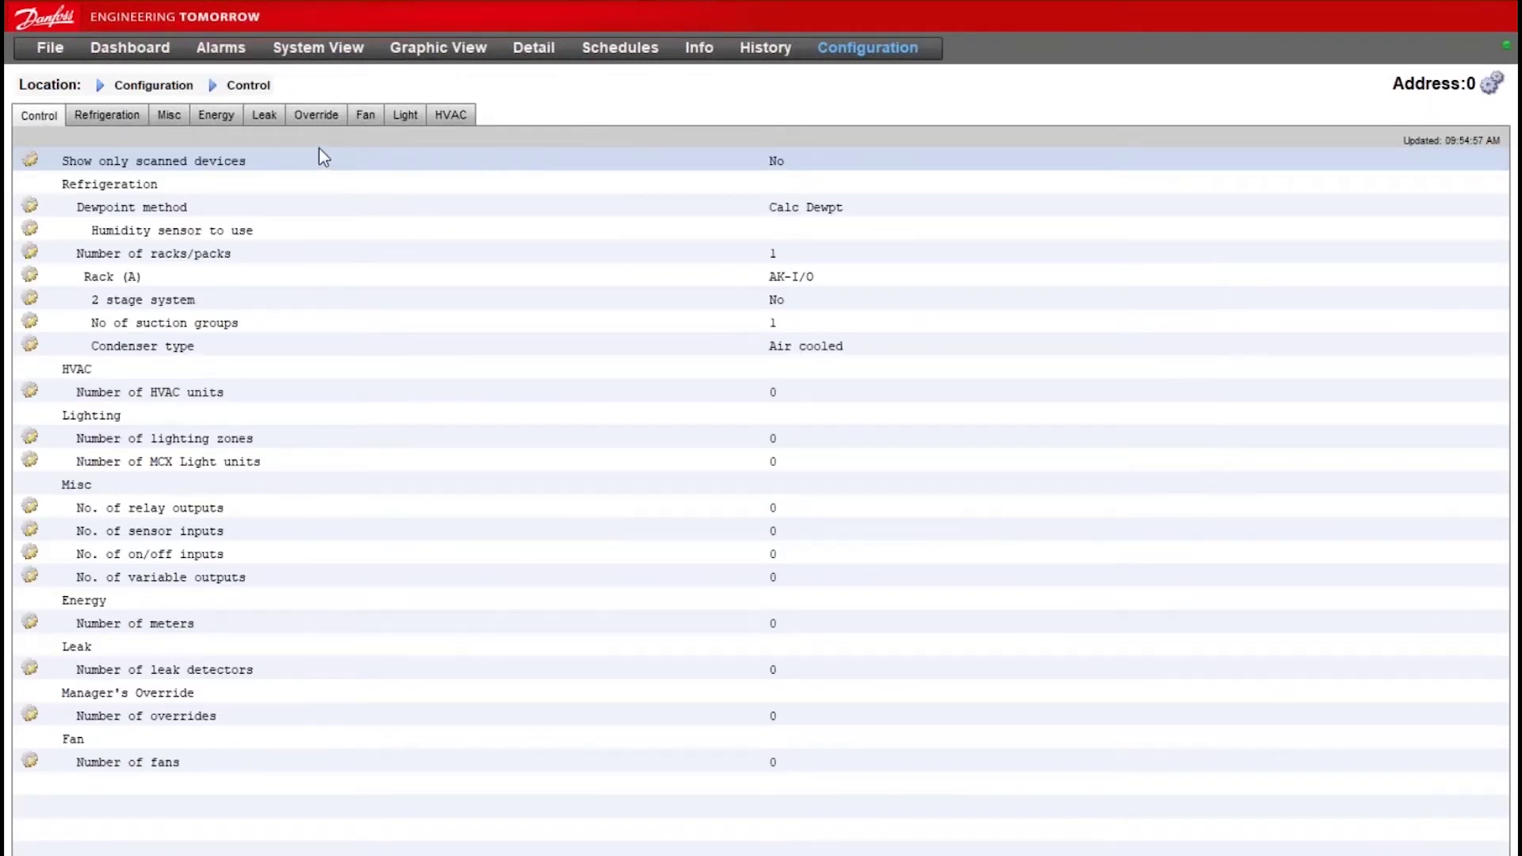
# - Create calculation Ca-01 under Misc Calculations and open its settings (OI units, Generic style)
pyautogui.click(168, 117)
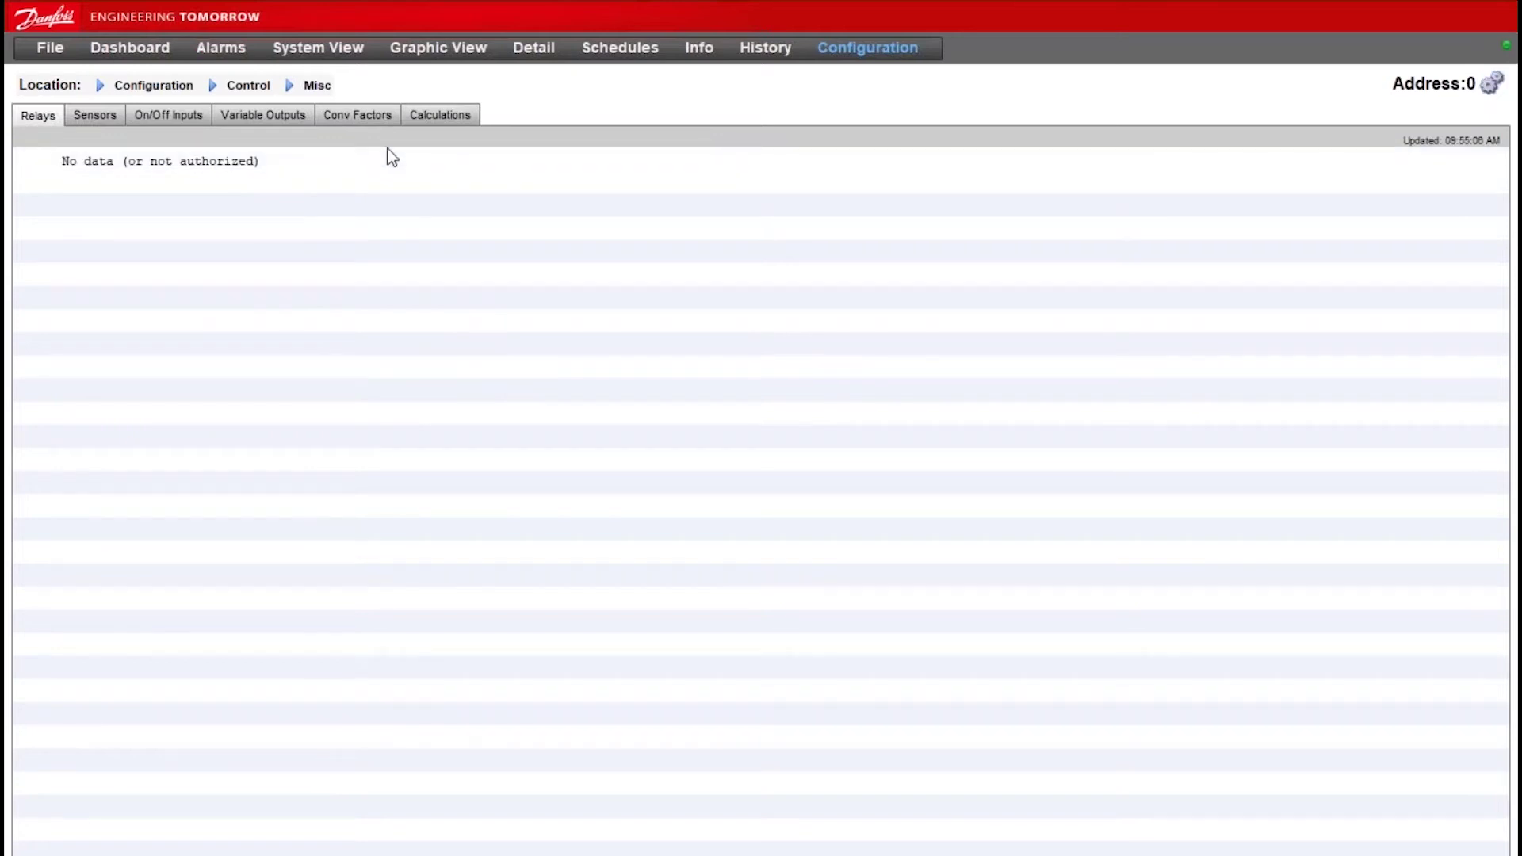
pyautogui.click(465, 119)
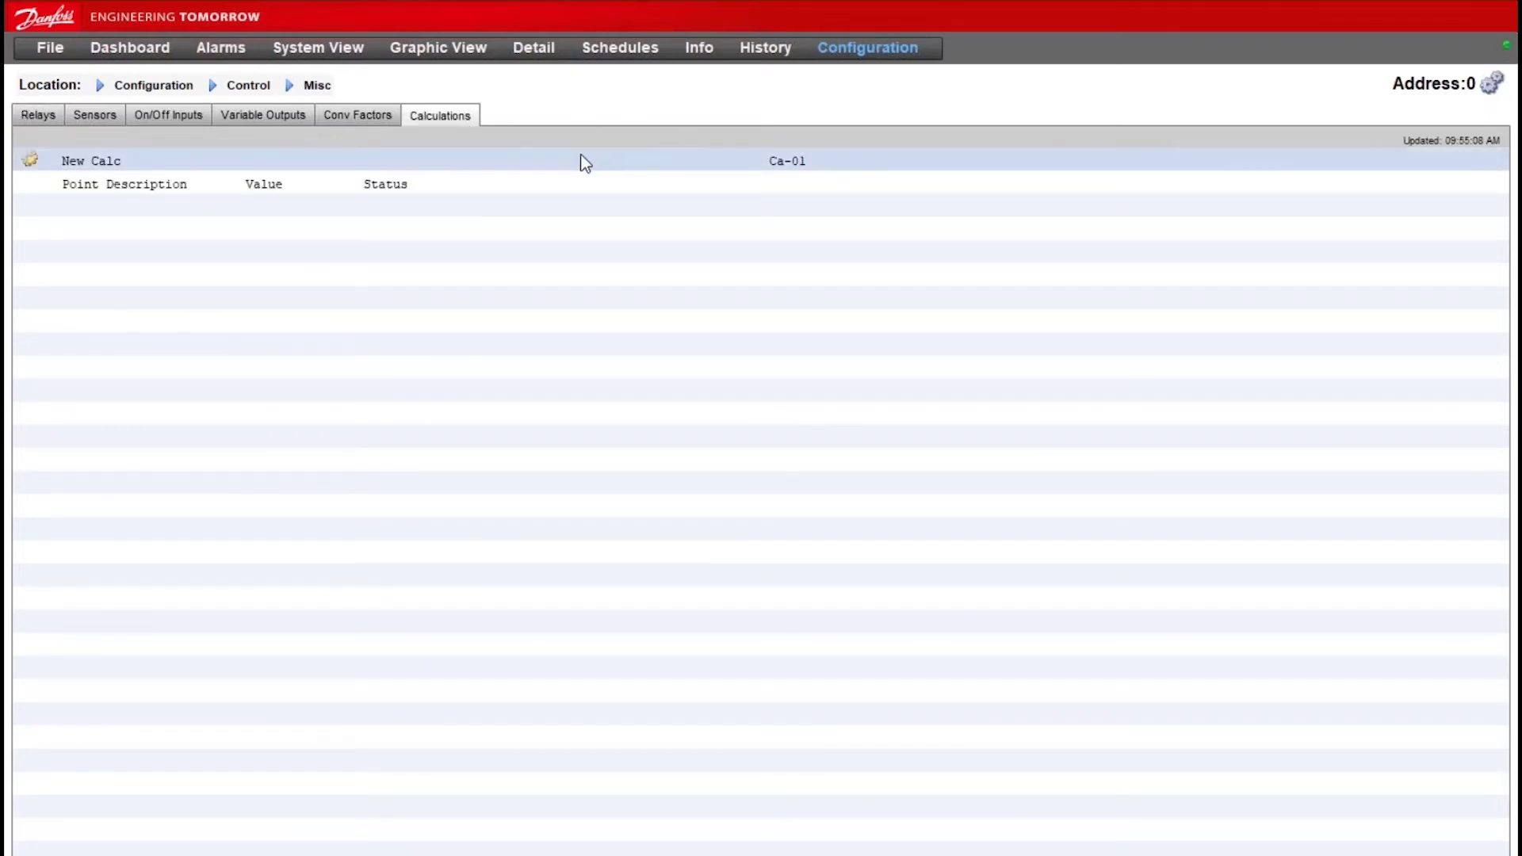
pyautogui.click(447, 157)
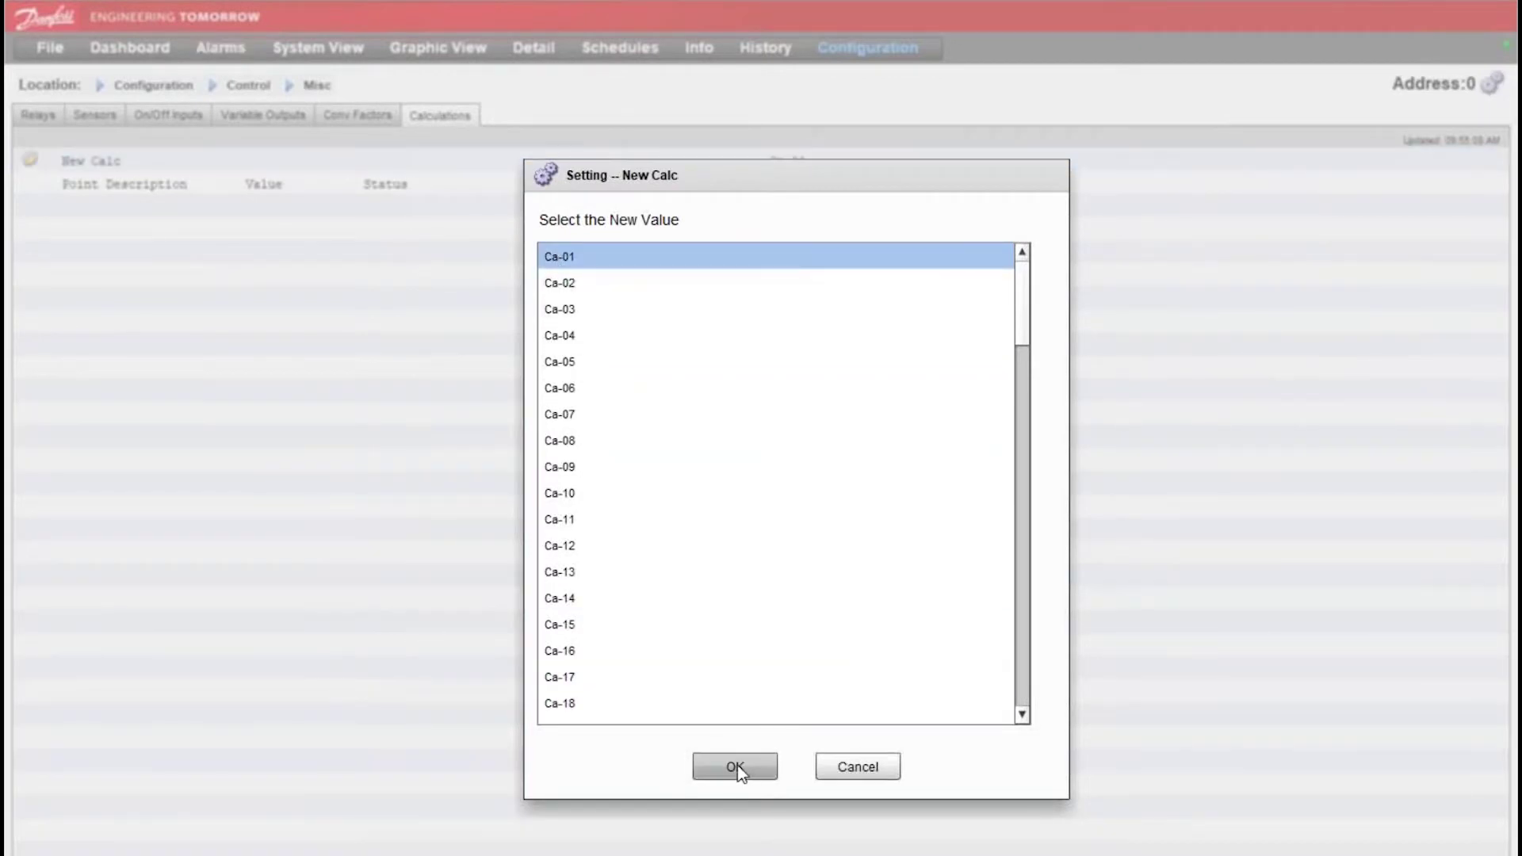
pyautogui.click(735, 766)
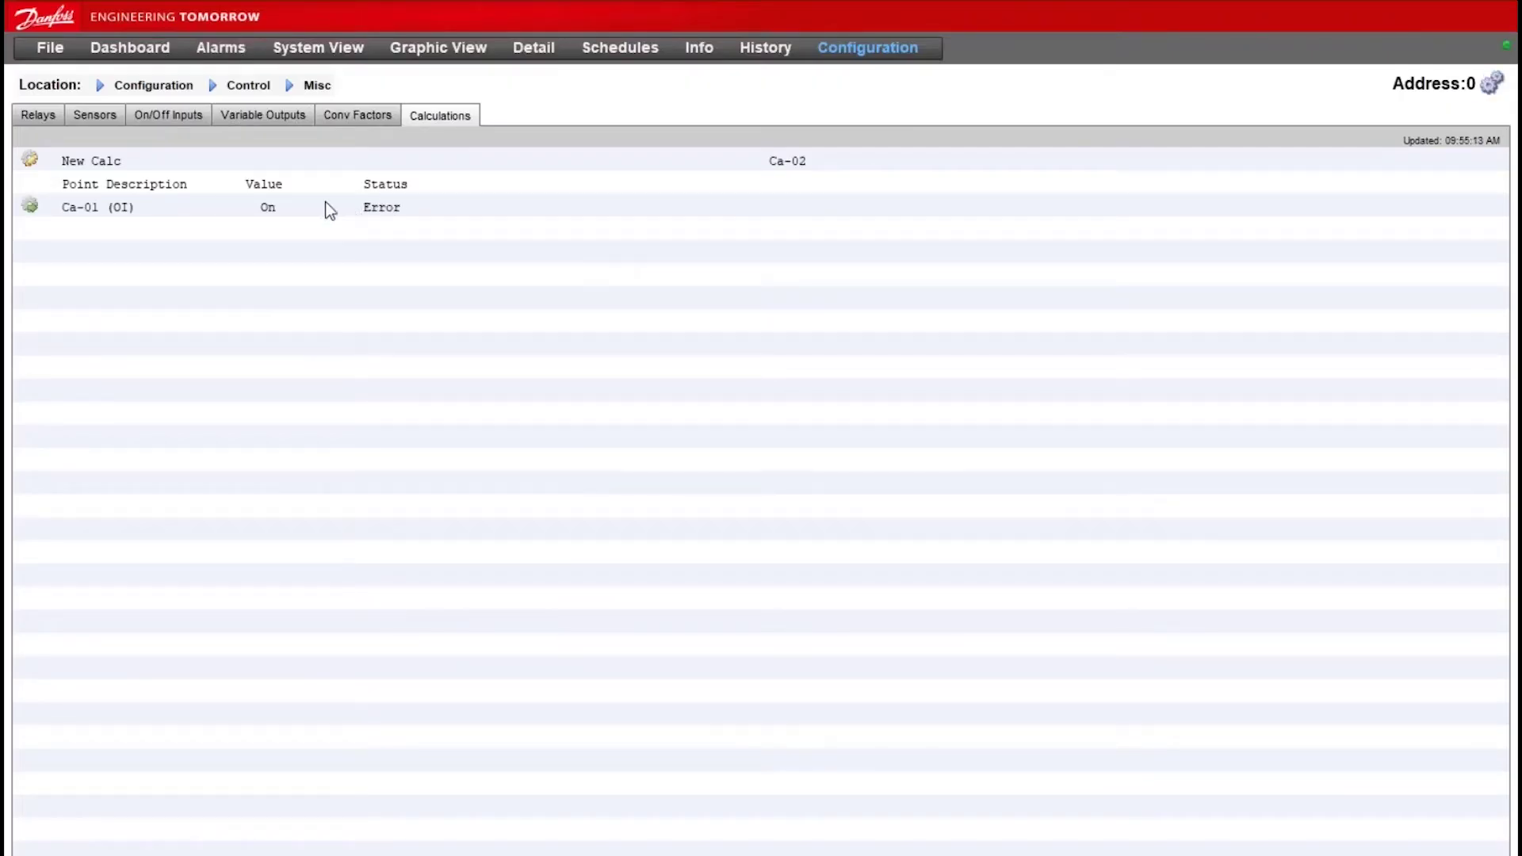
pyautogui.click(161, 210)
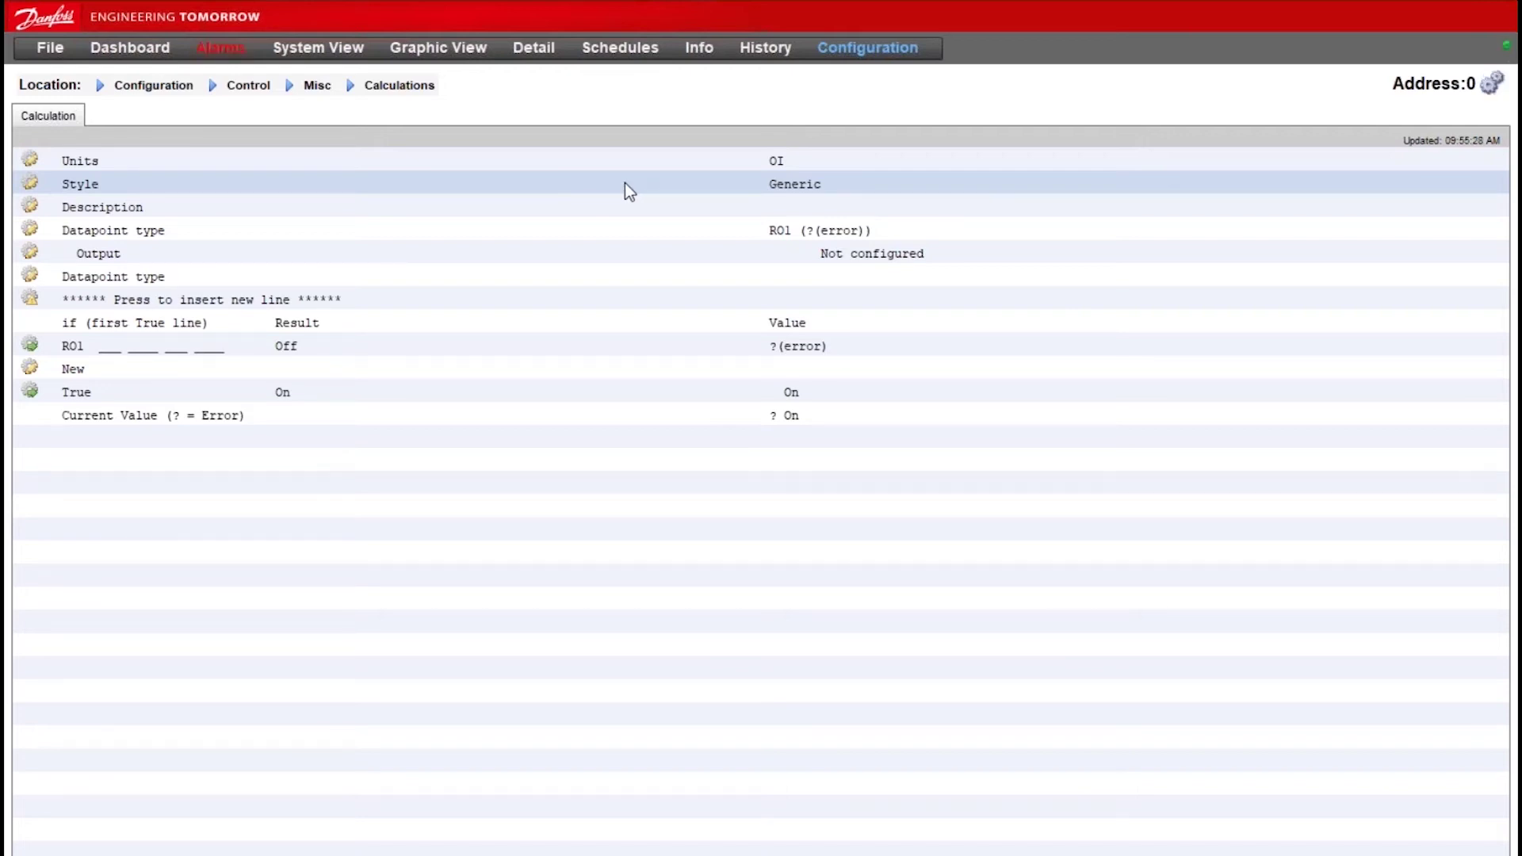
# - Enter 'Defrost Calc' as Ca-01's Description, correcting a typo along the way
pyautogui.click(541, 207)
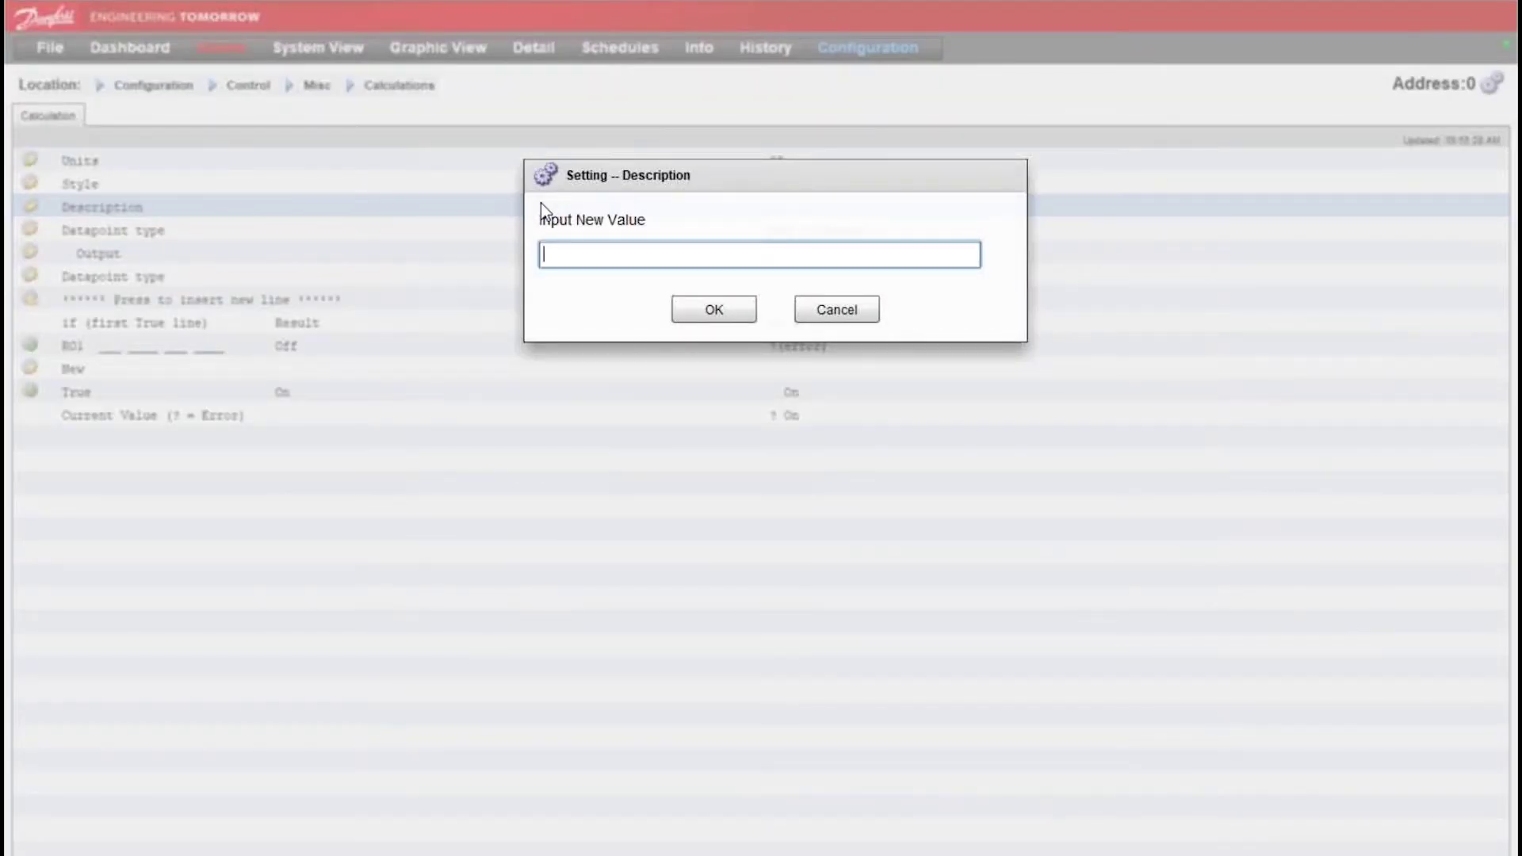
pyautogui.write('De')
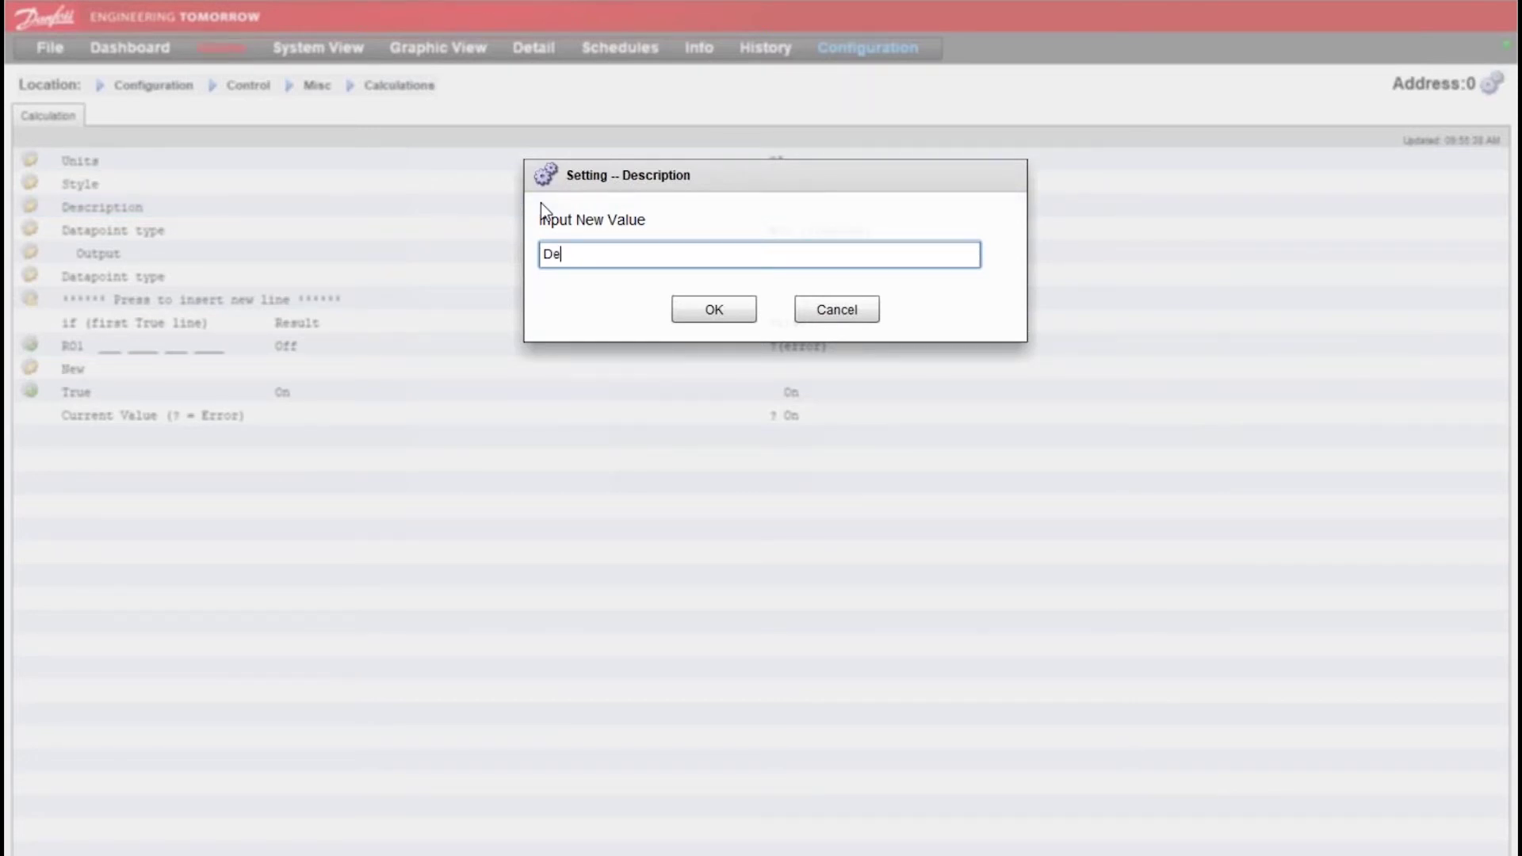
pyautogui.write('frot')
pyautogui.press('BackSpace')
pyautogui.write('st Calc')
pyautogui.press('Return')
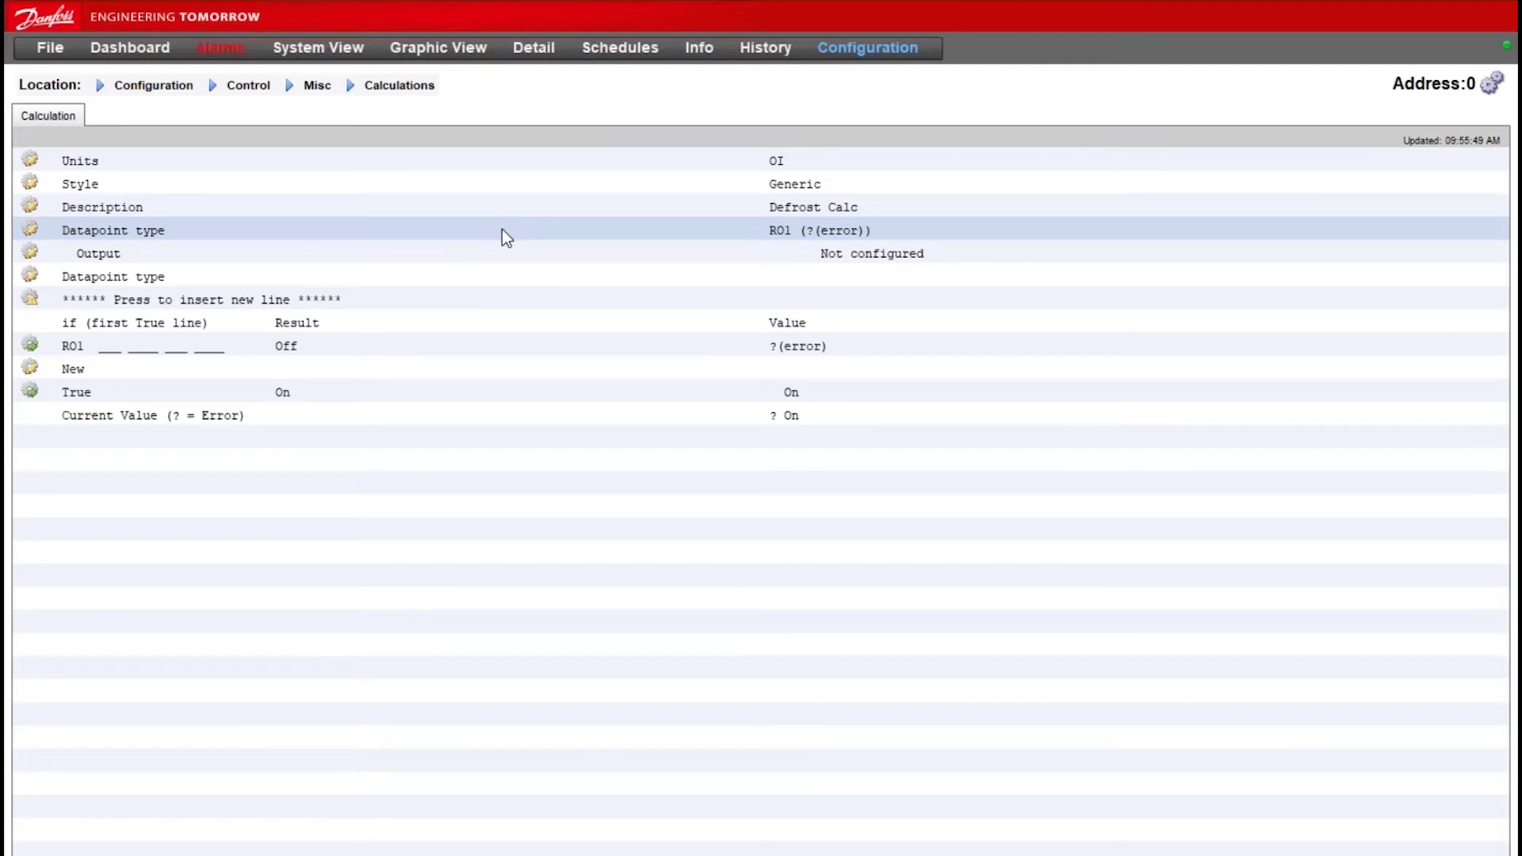
# - Make the first datapoint an OI input, OI1, sourced from 001:1 u60 Def Relay
pyautogui.click(502, 230)
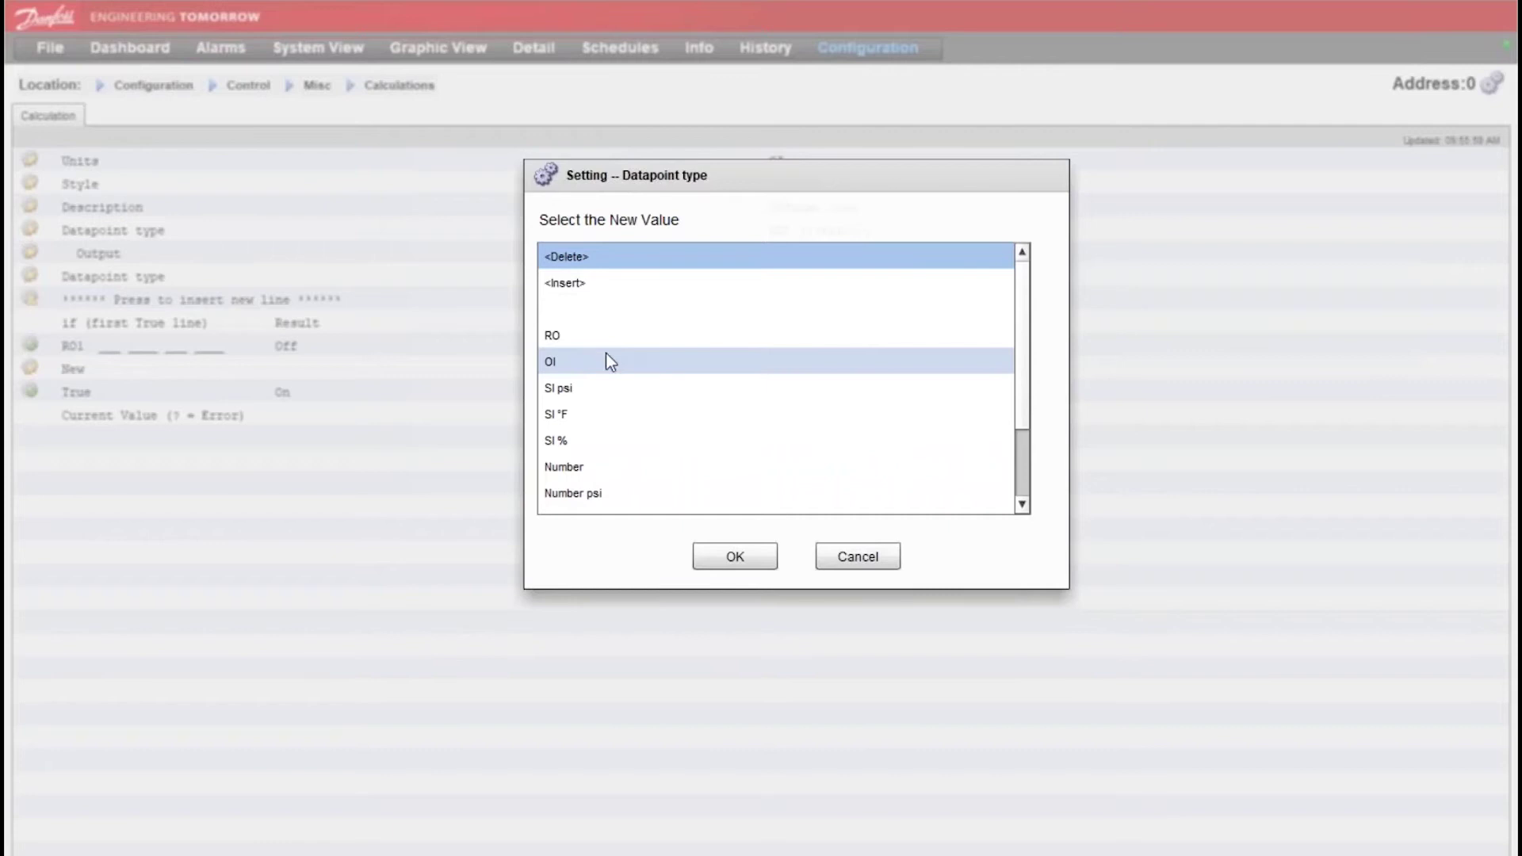
pyautogui.doubleClick(606, 358)
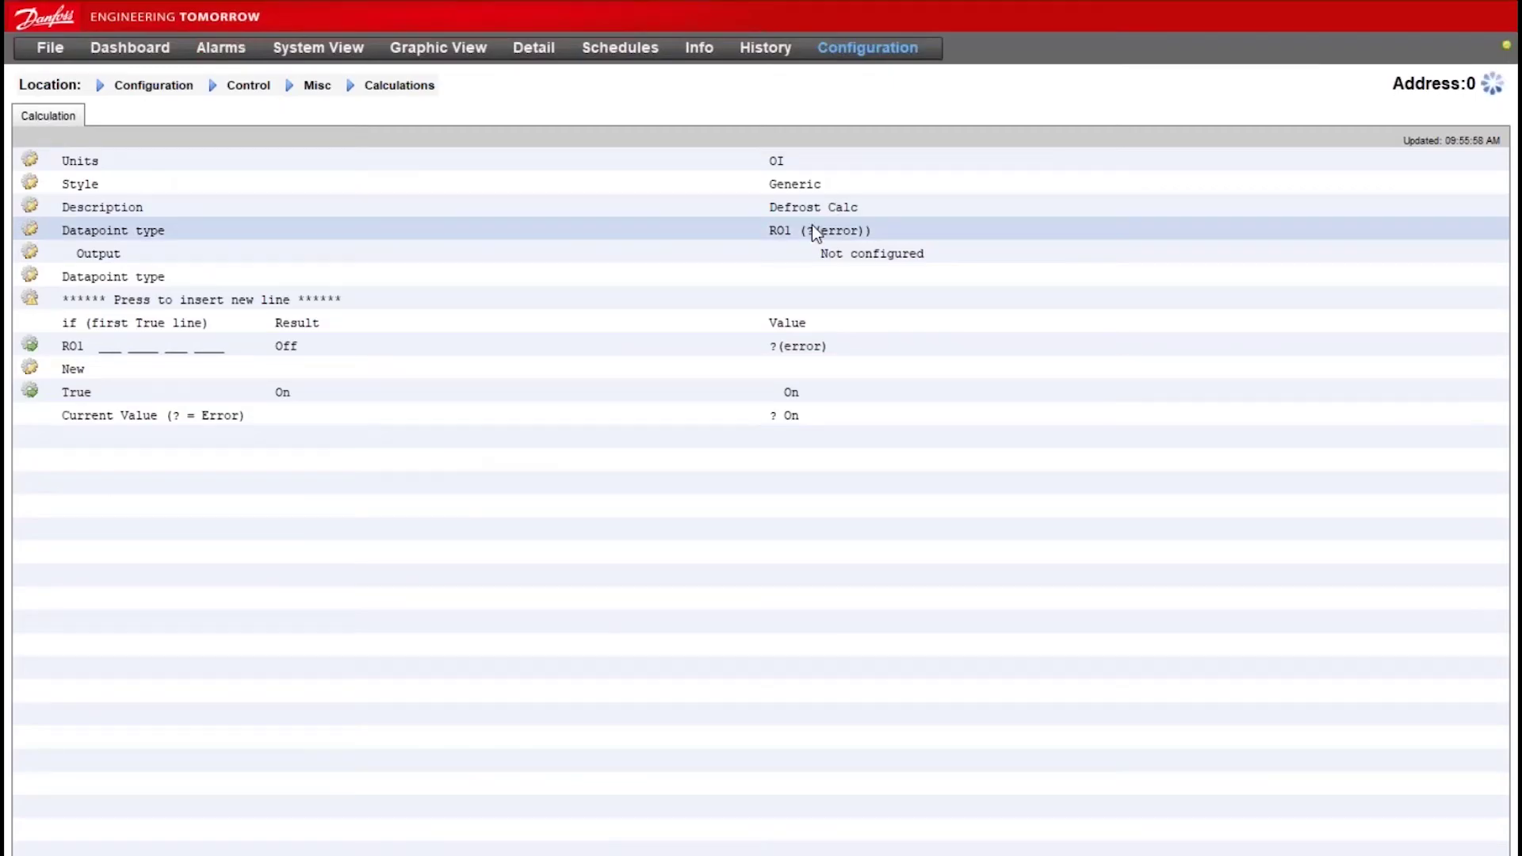
pyautogui.click(739, 247)
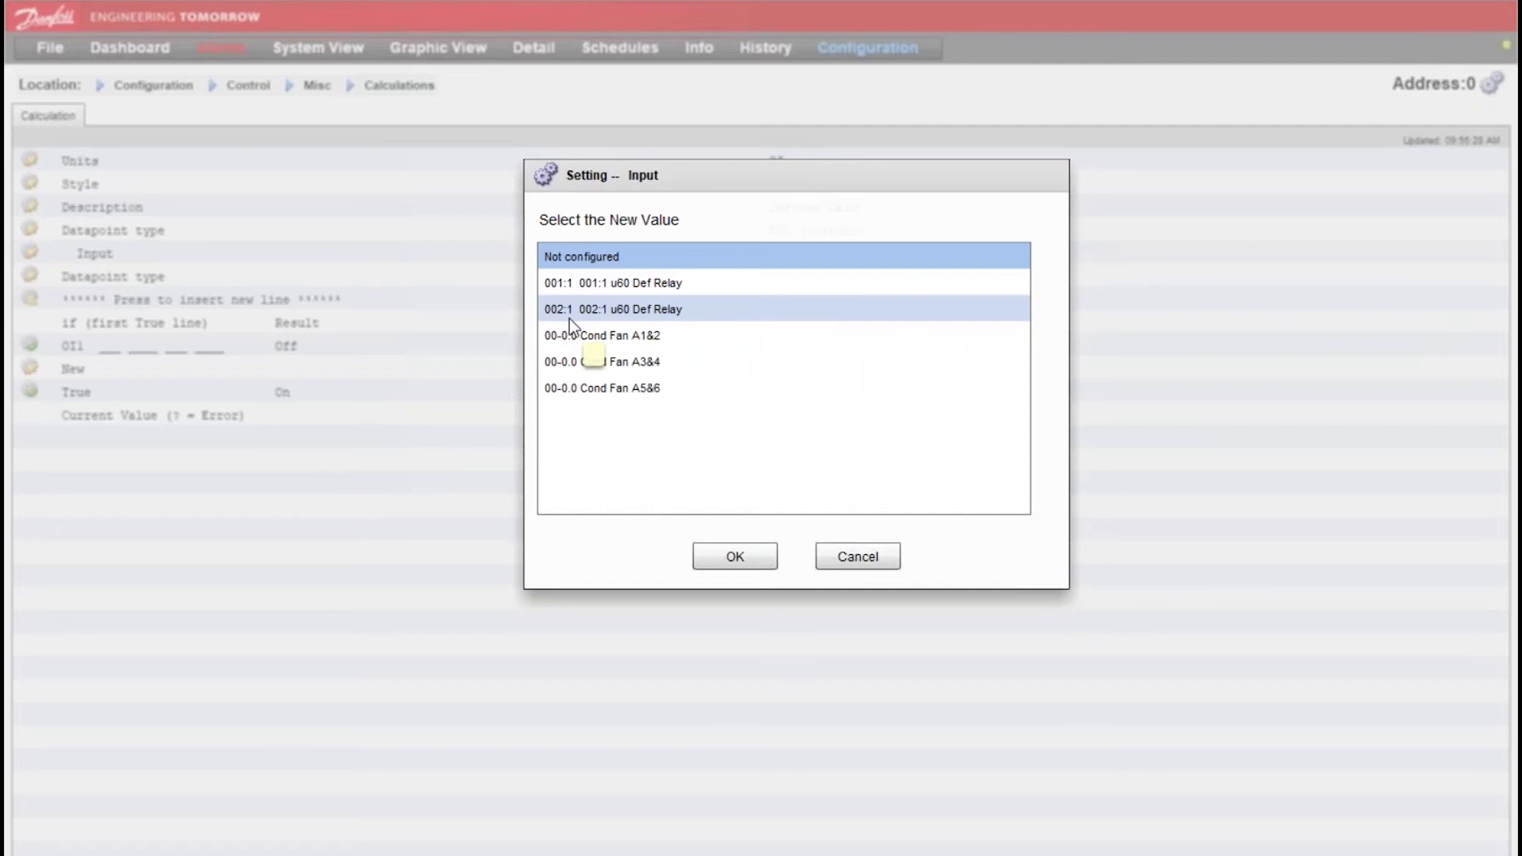
pyautogui.click(734, 292)
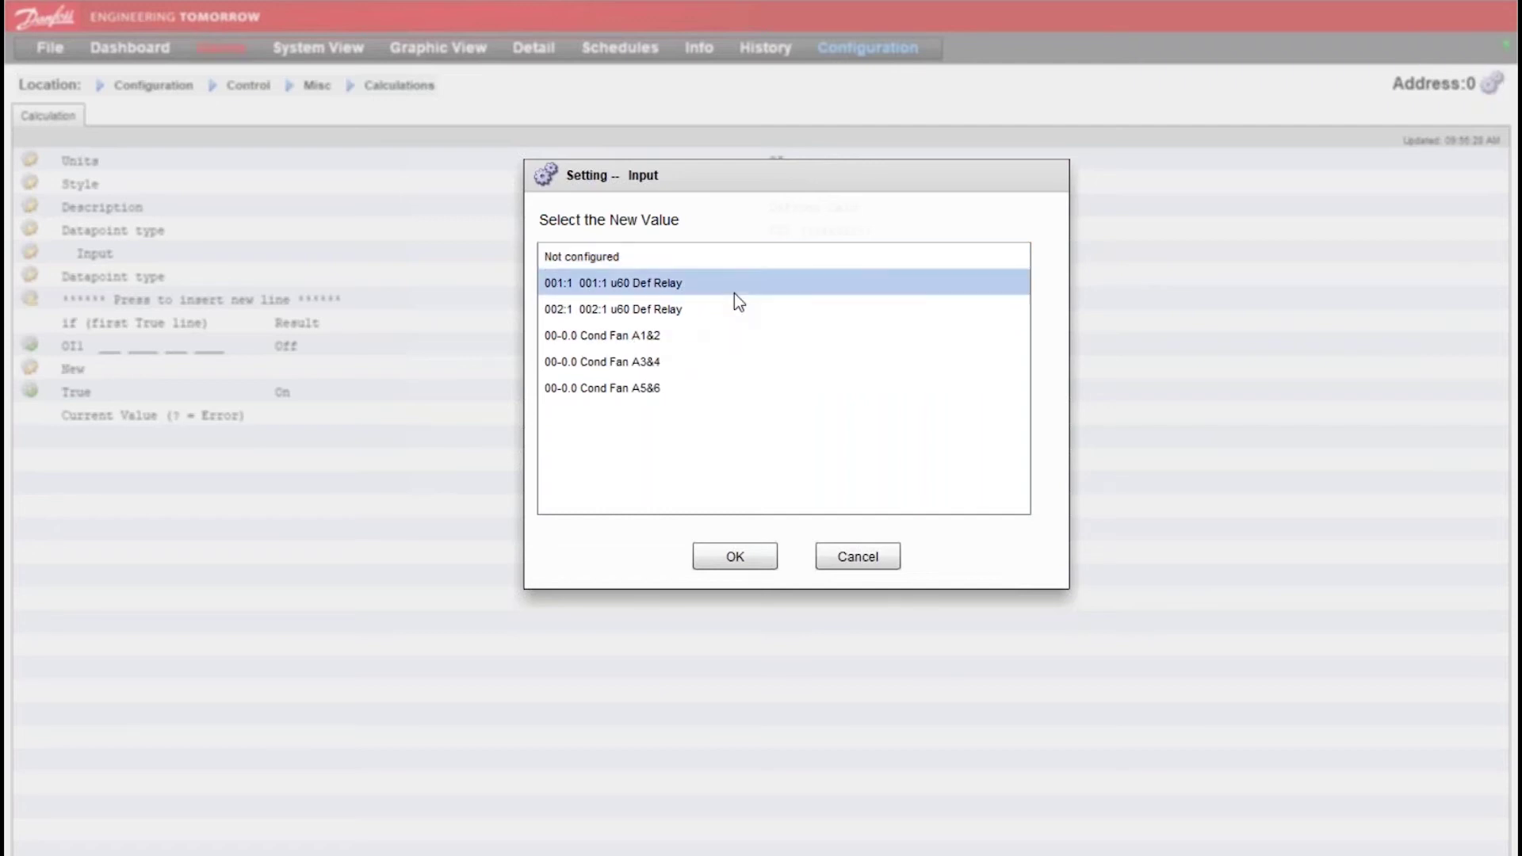
pyautogui.doubleClick(721, 284)
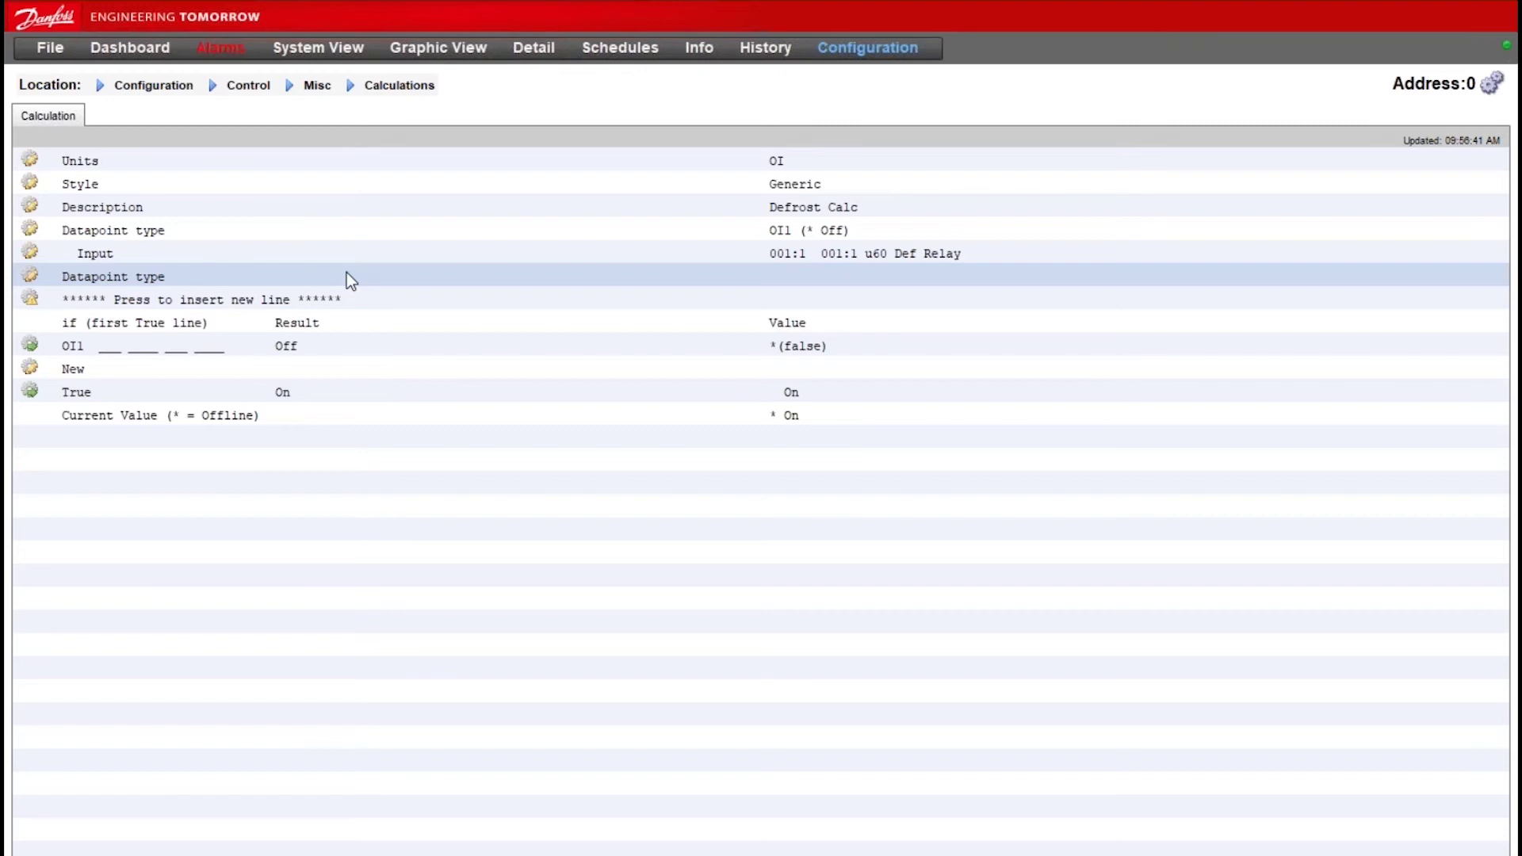
pyautogui.click(240, 277)
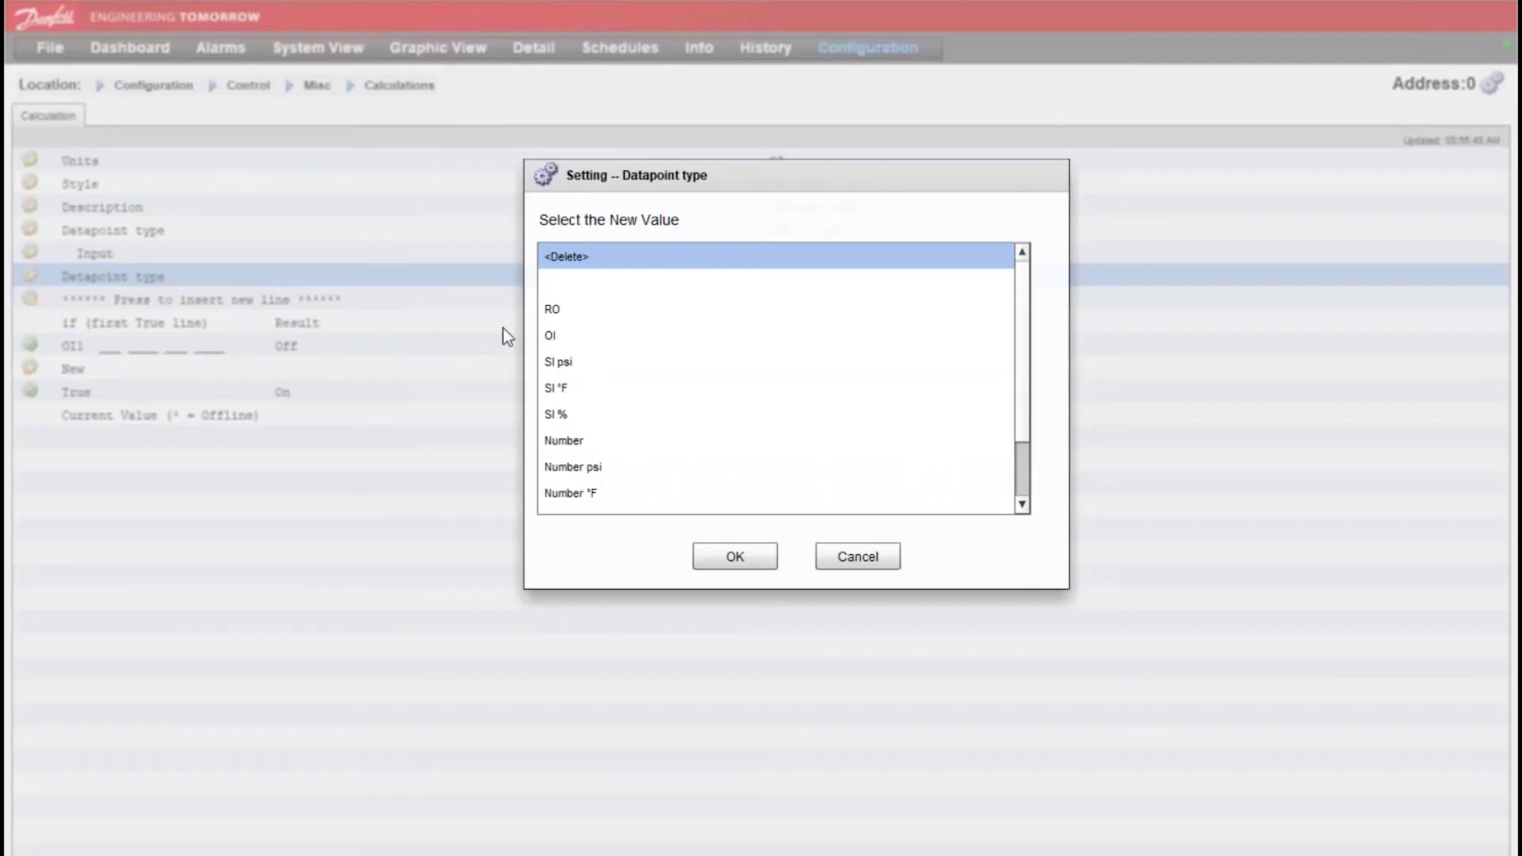
# - Make the second datapoint an OI input, OI2, reading 002:1 u60 Def Relay
pyautogui.doubleClick(564, 339)
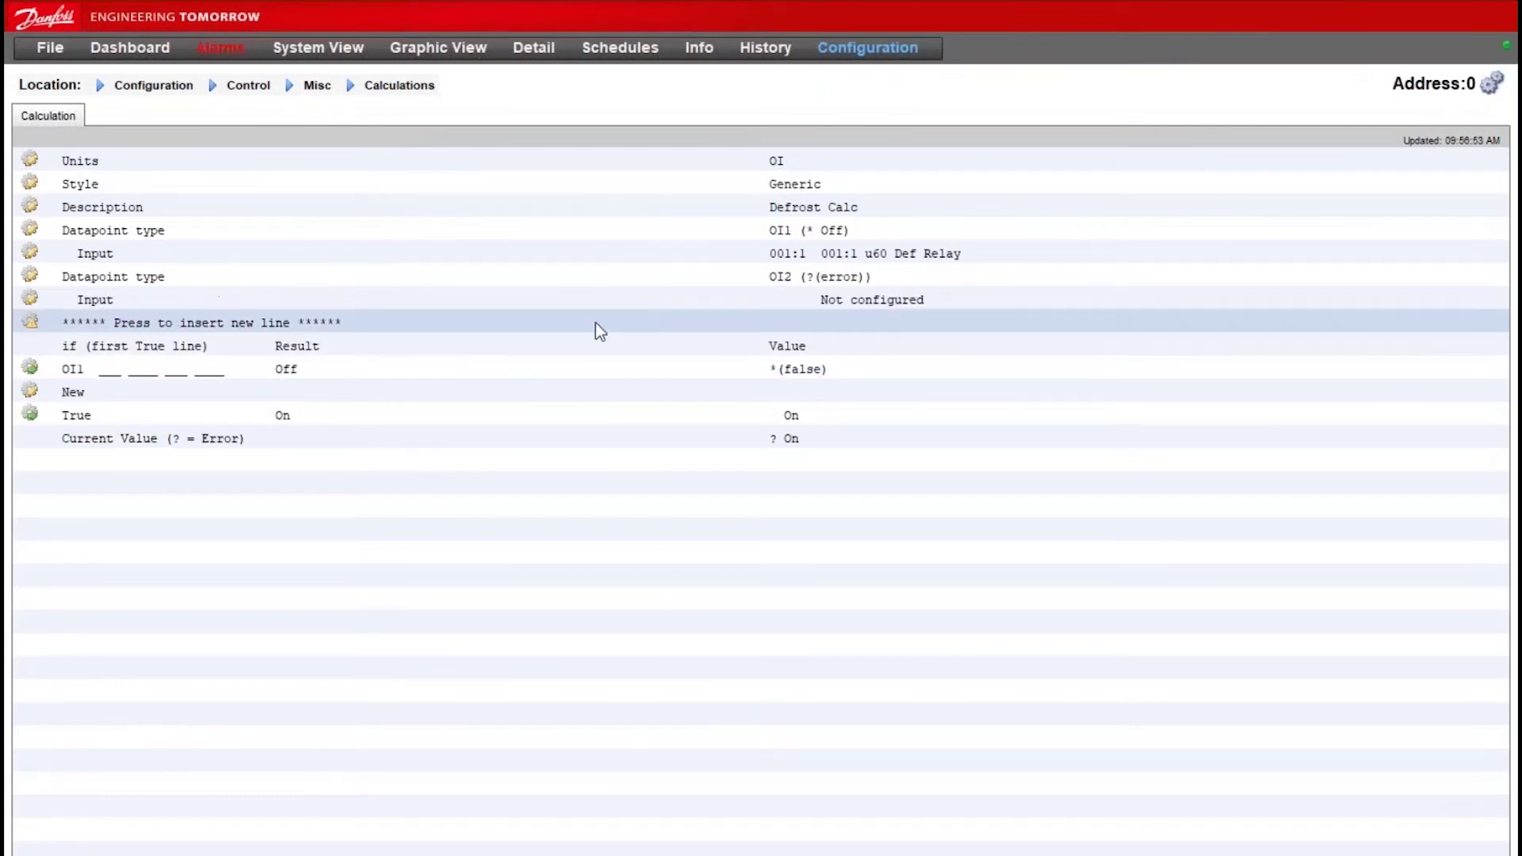
pyautogui.click(663, 298)
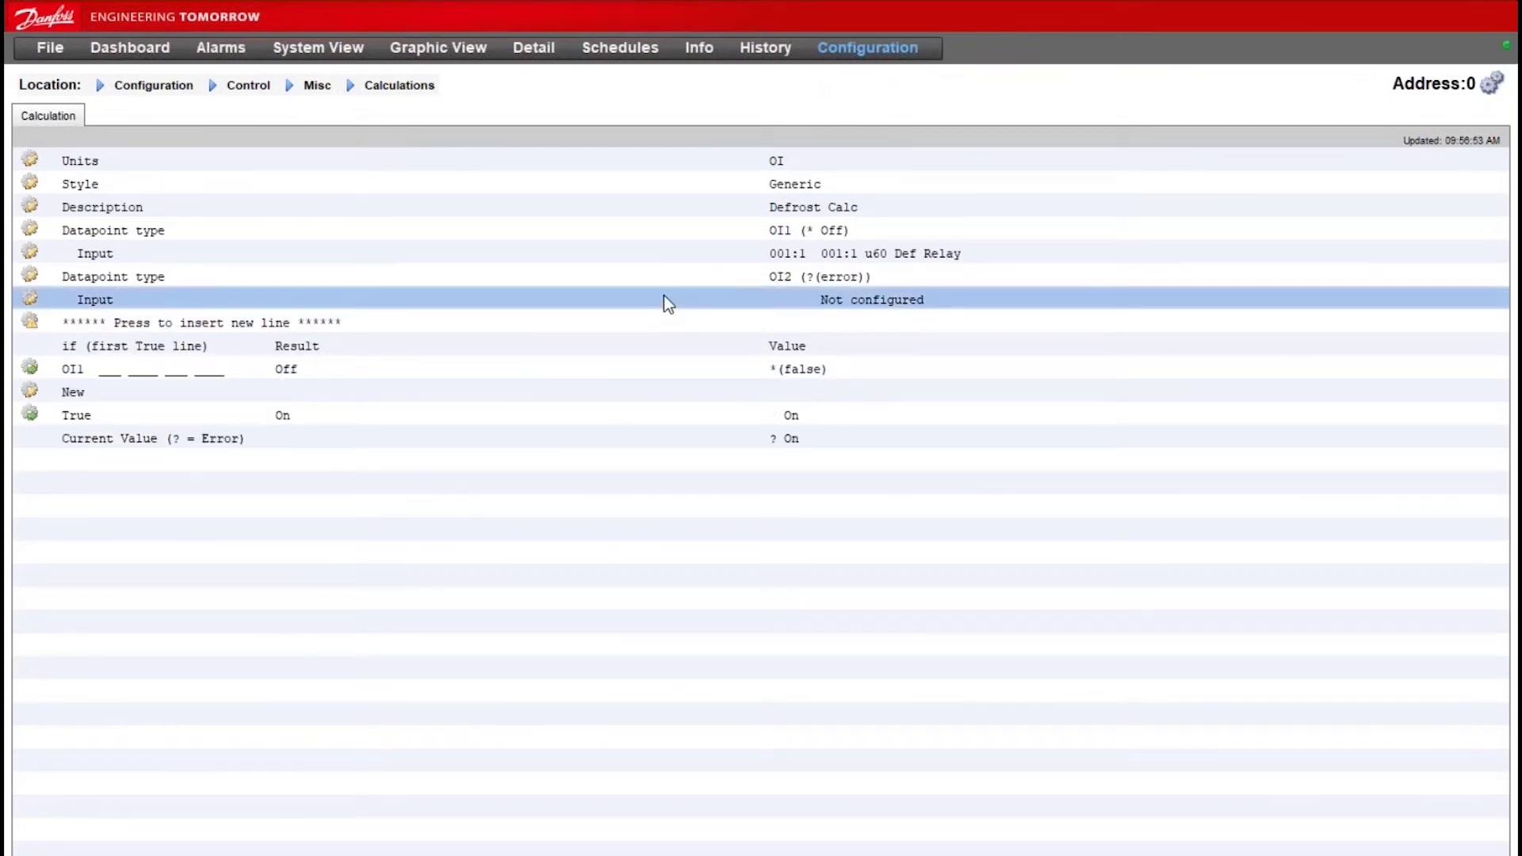
pyautogui.doubleClick(636, 314)
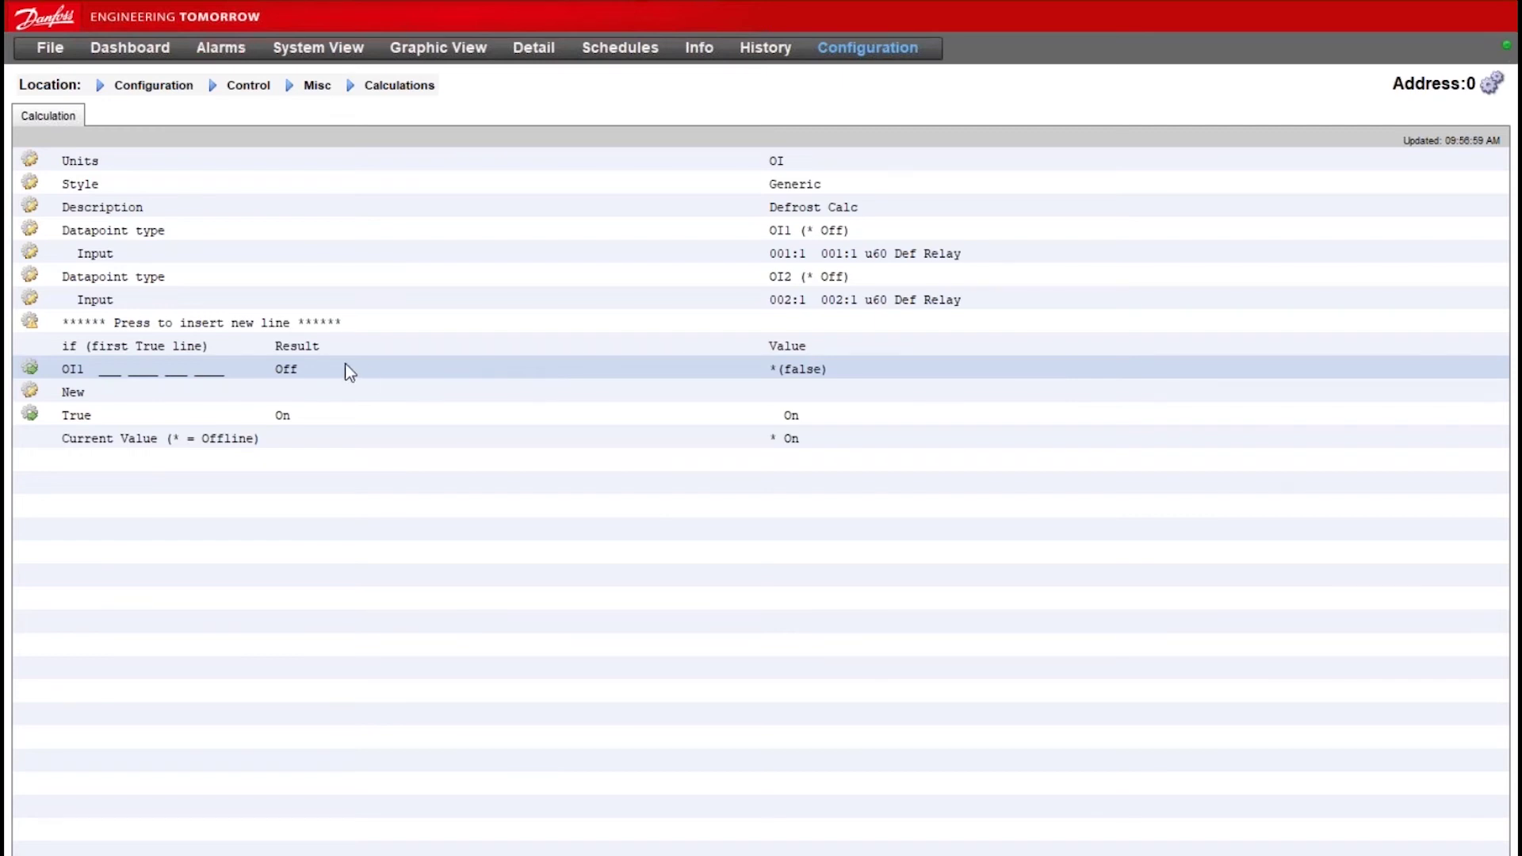
pyautogui.click(306, 363)
# - Open the OI1 rule's Result settings and delete the empty second Type line
pyautogui.click(242, 369)
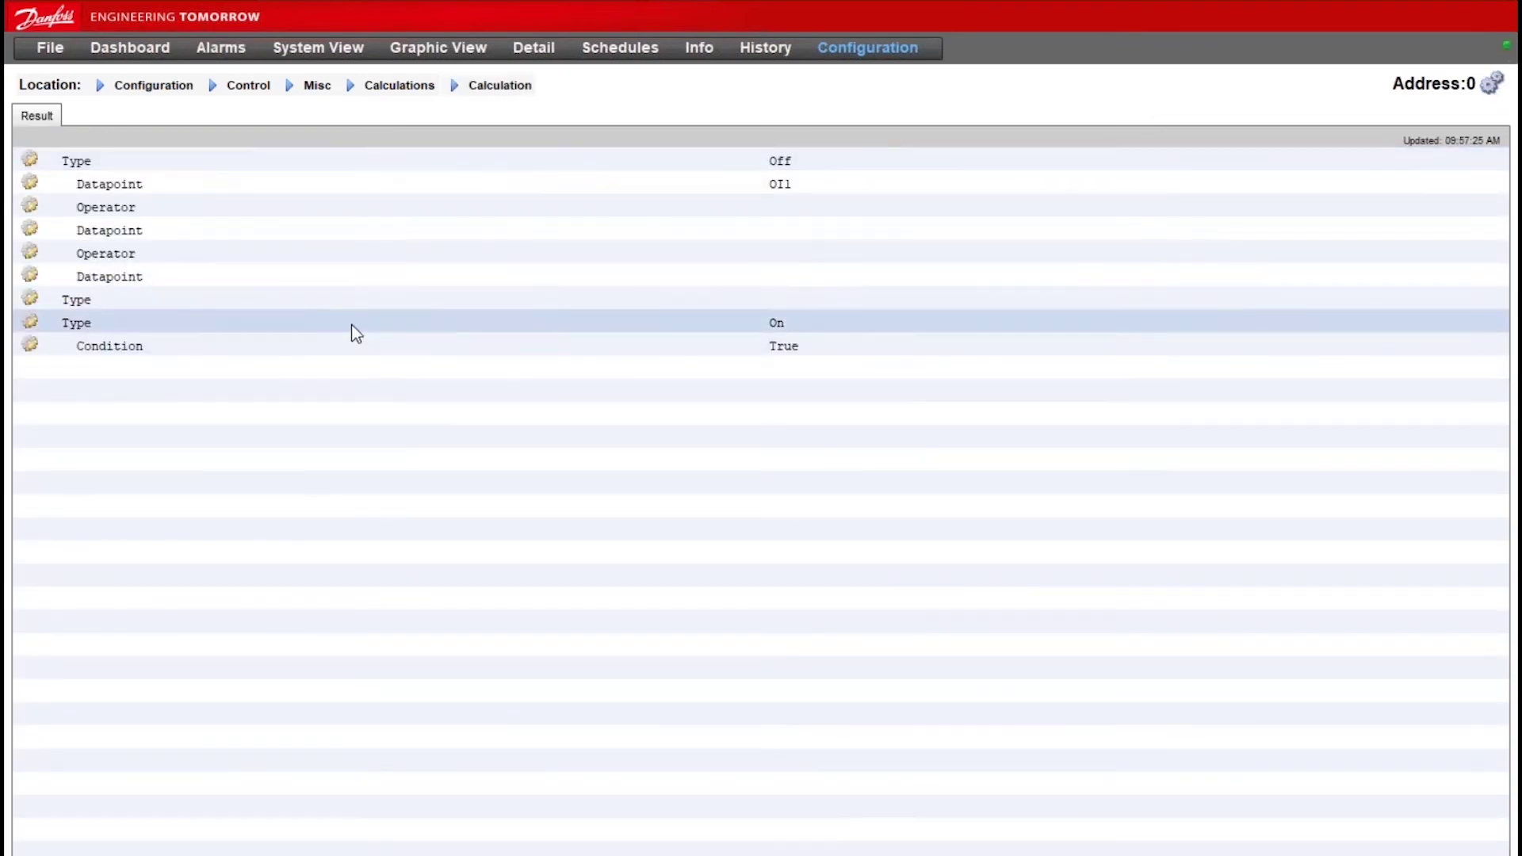
pyautogui.click(319, 307)
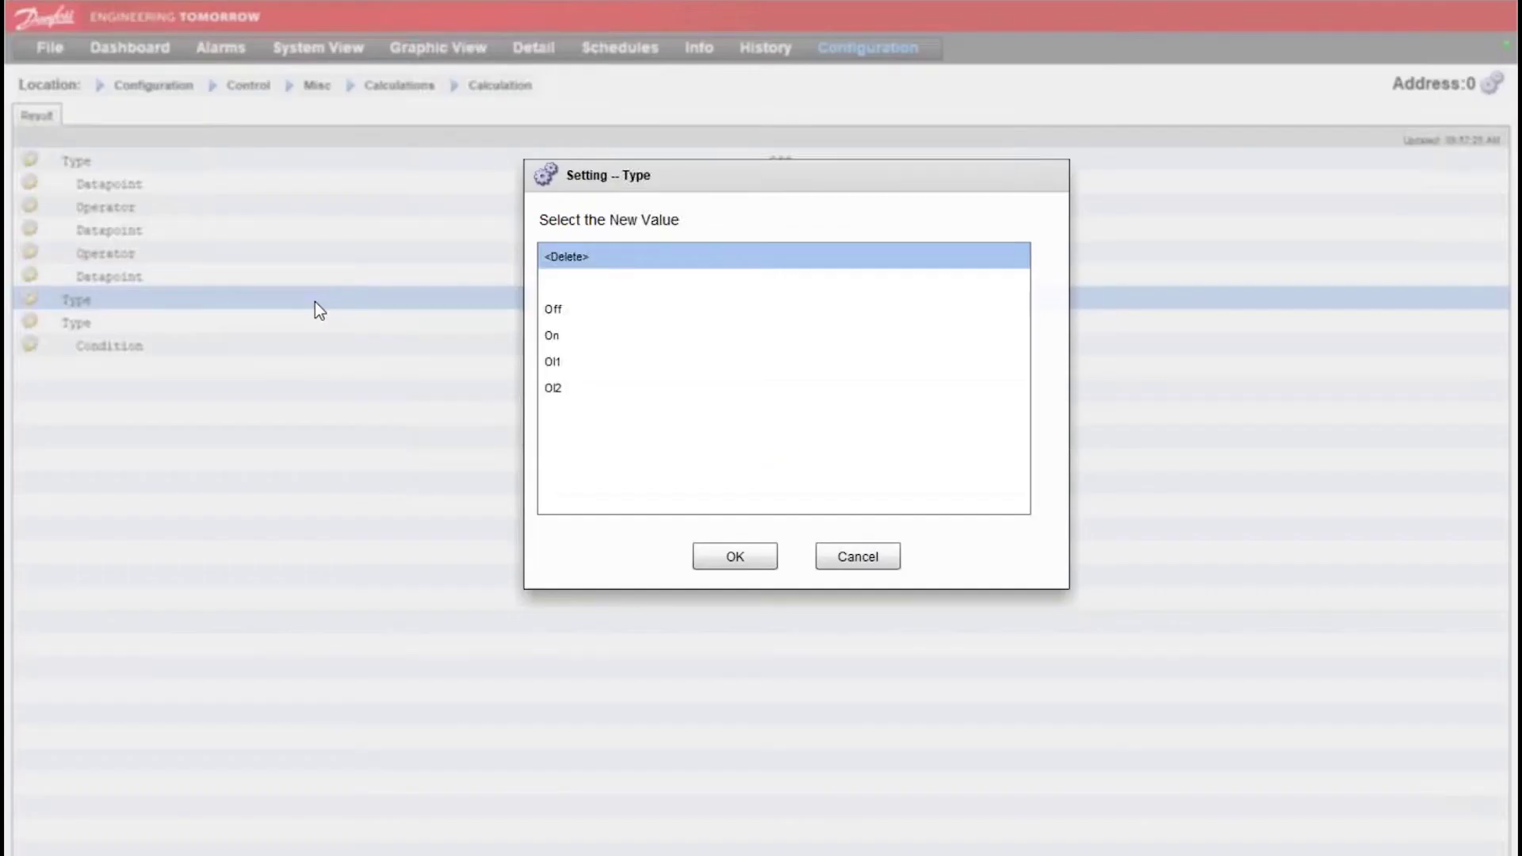
pyautogui.click(759, 555)
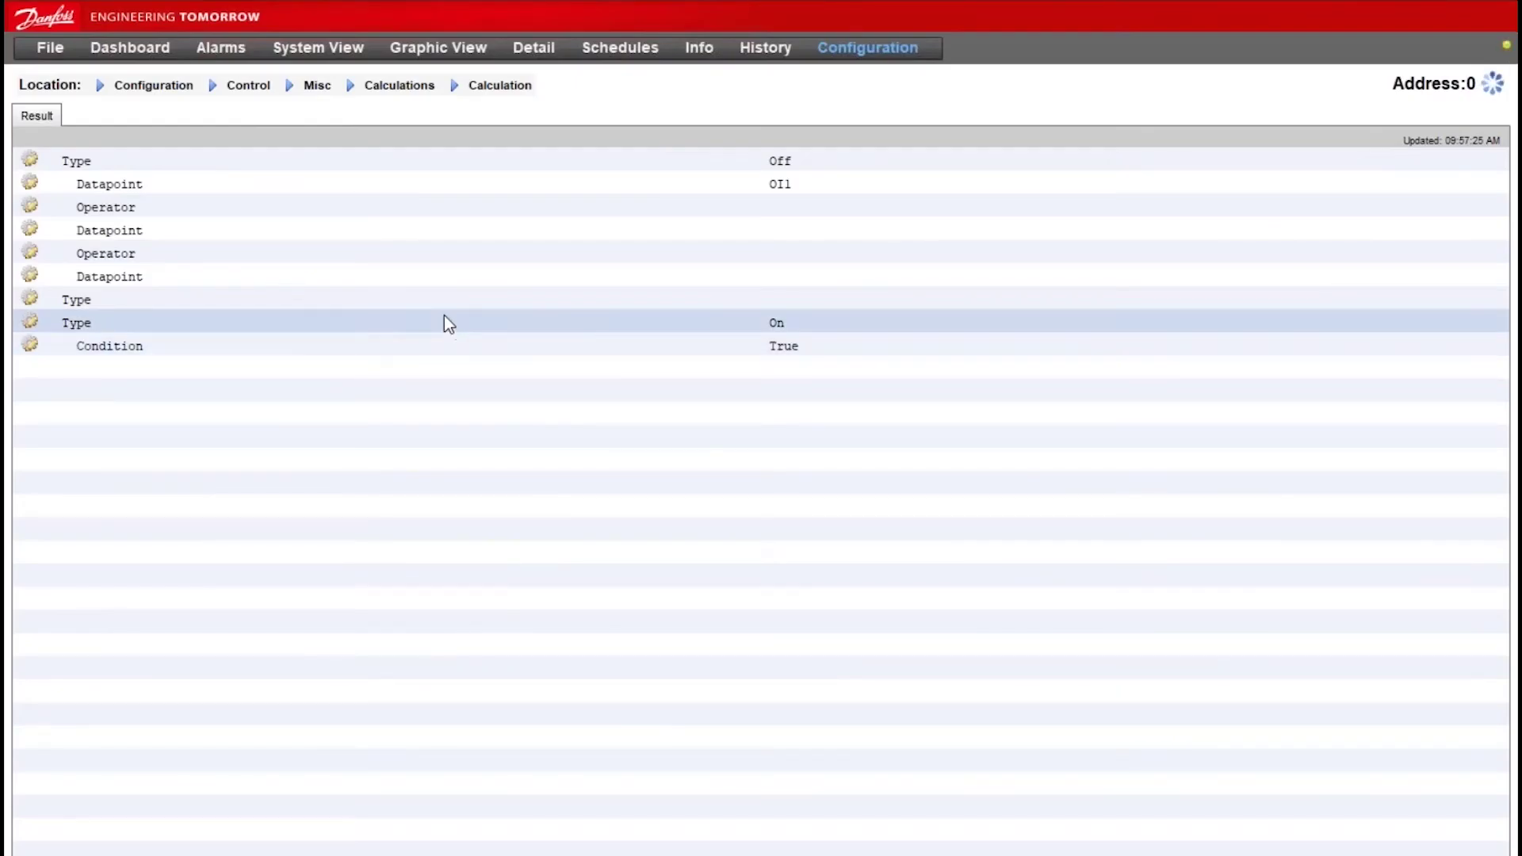
# - Set the first Result rule to Type On with the condition OI1 or OI2
pyautogui.click(588, 160)
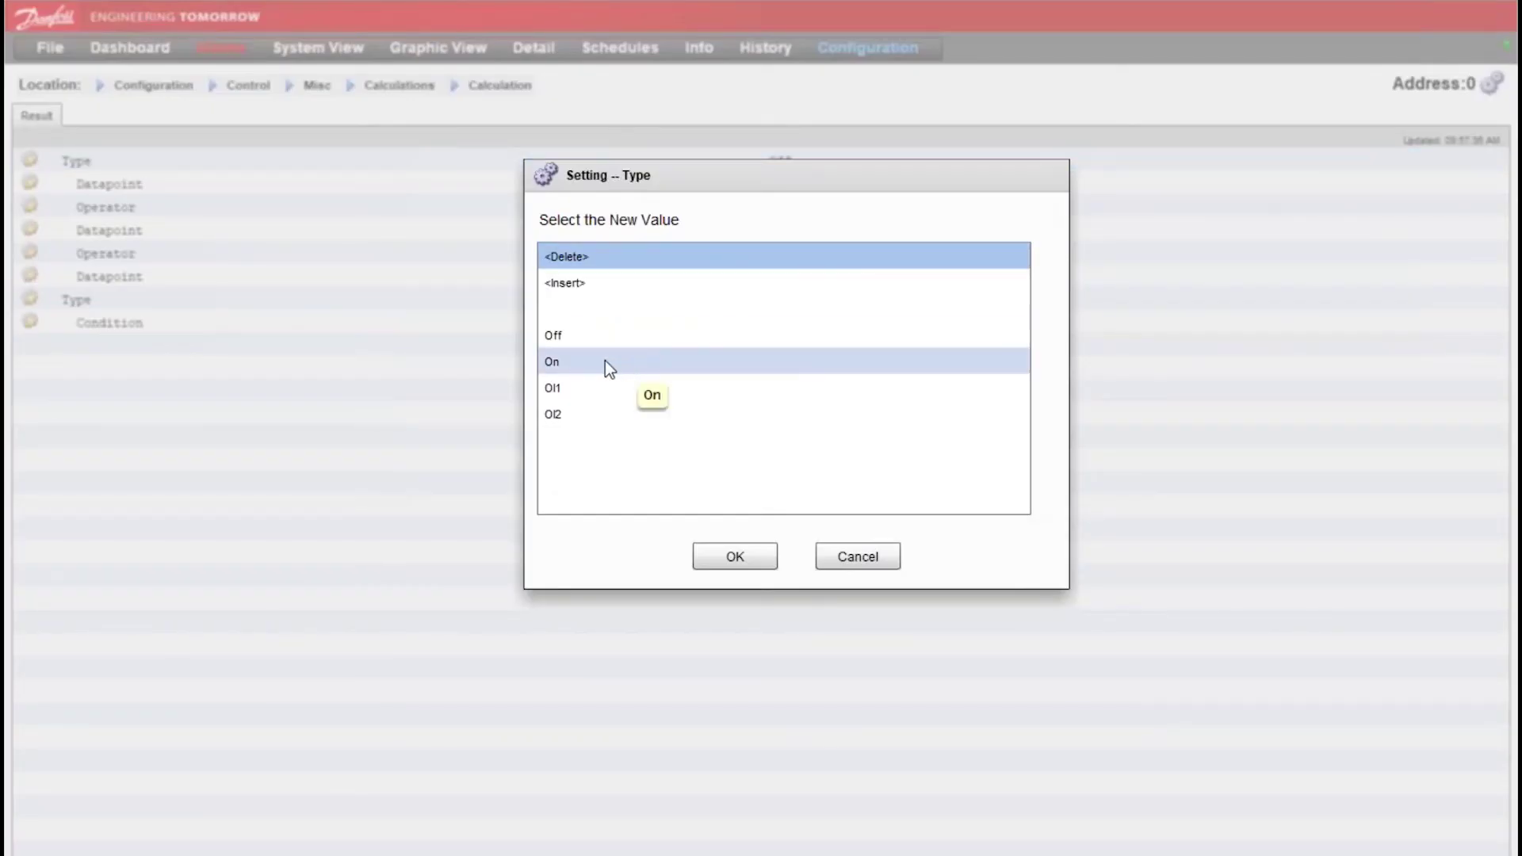
pyautogui.doubleClick(606, 363)
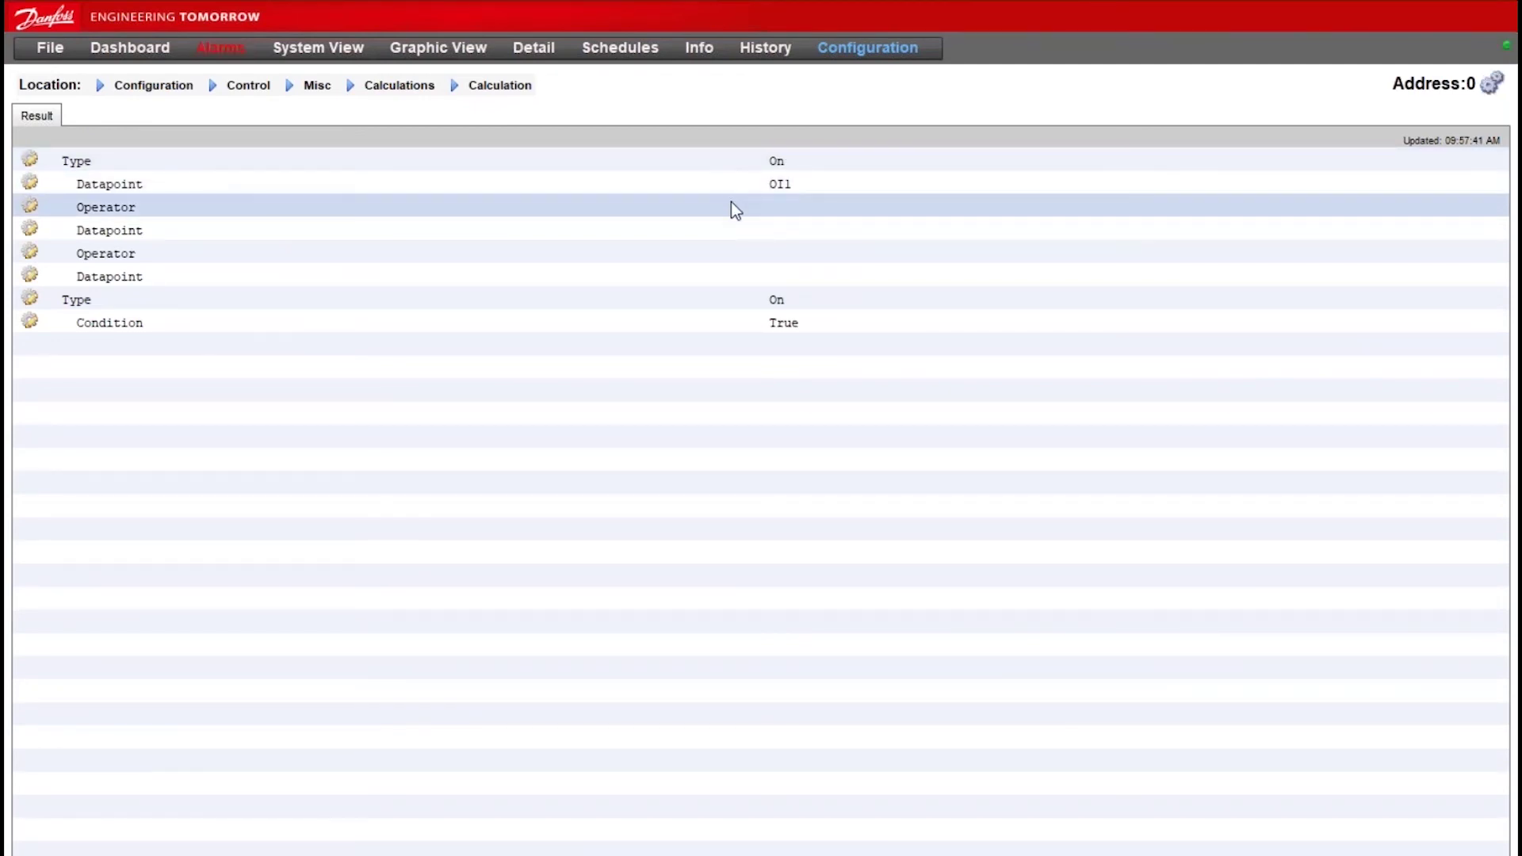
pyautogui.click(690, 208)
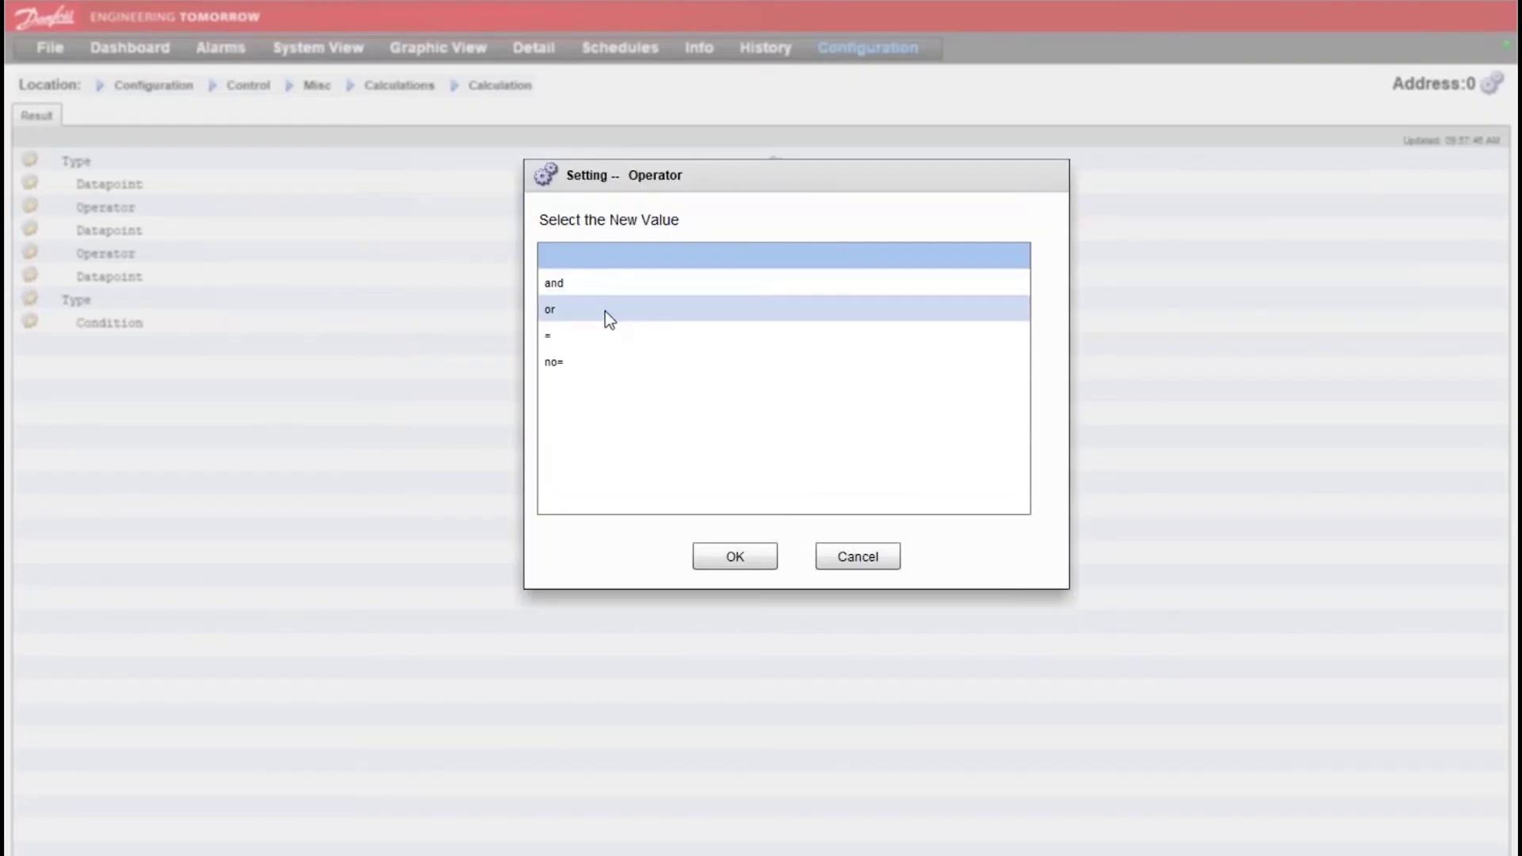
pyautogui.doubleClick(605, 311)
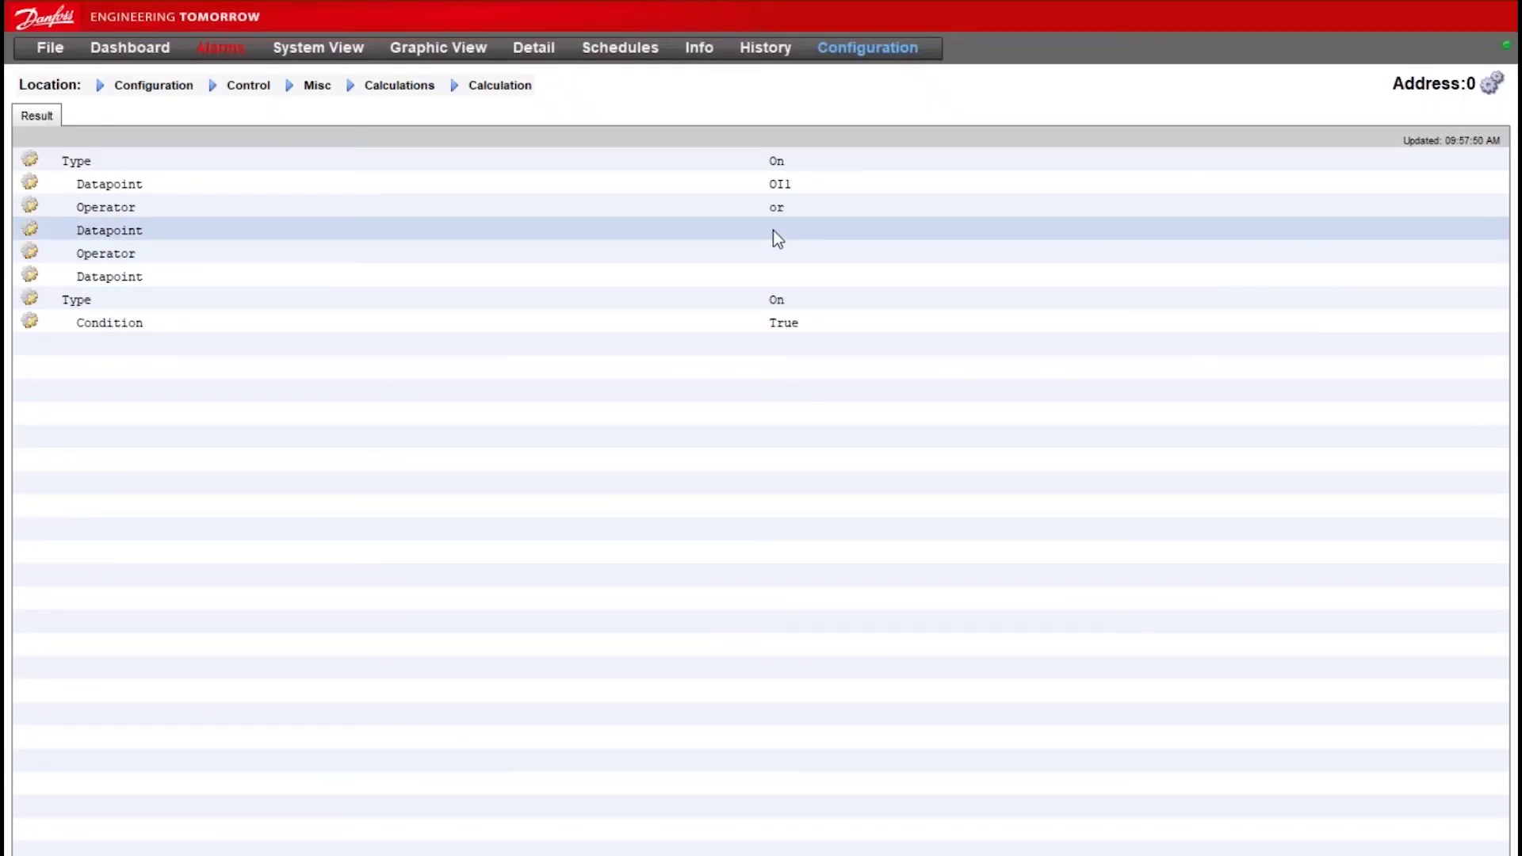
pyautogui.click(773, 230)
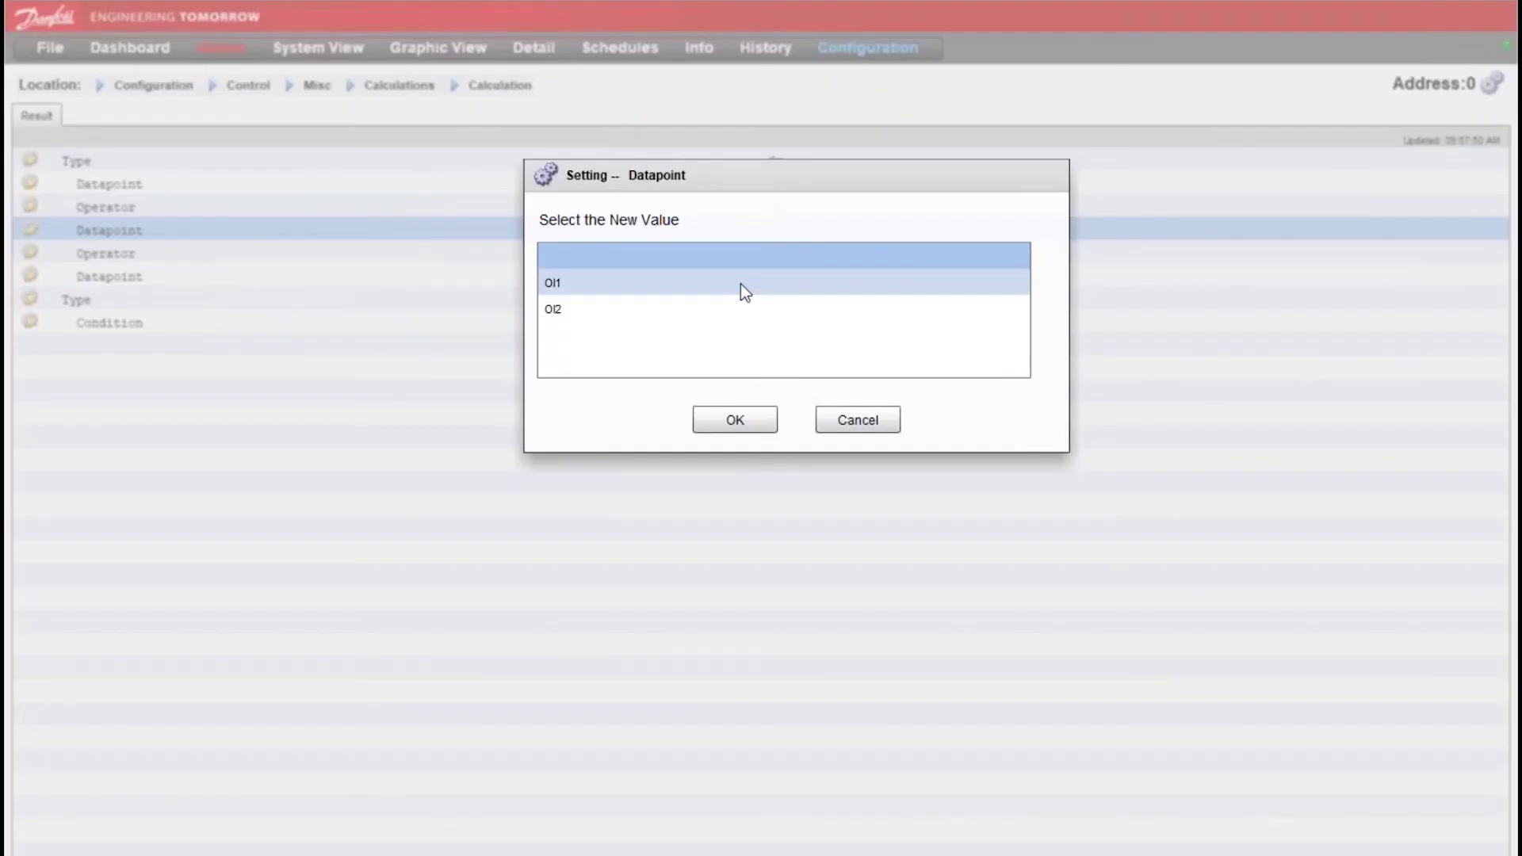
pyautogui.doubleClick(721, 311)
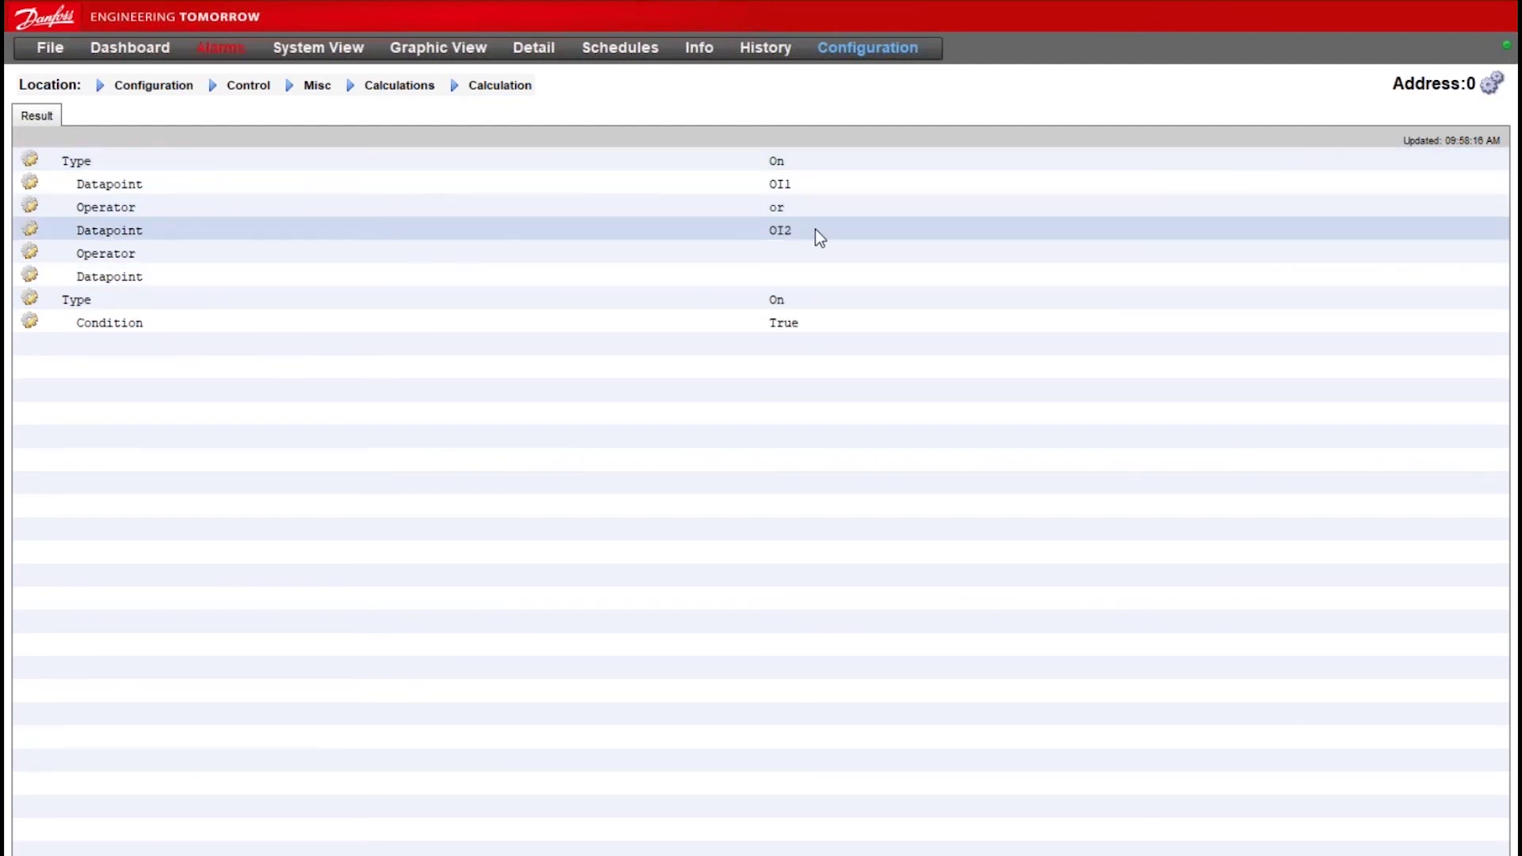
# - Set the second Type row's True rule result to Off, then return to the Calculations overview
pyautogui.click(796, 303)
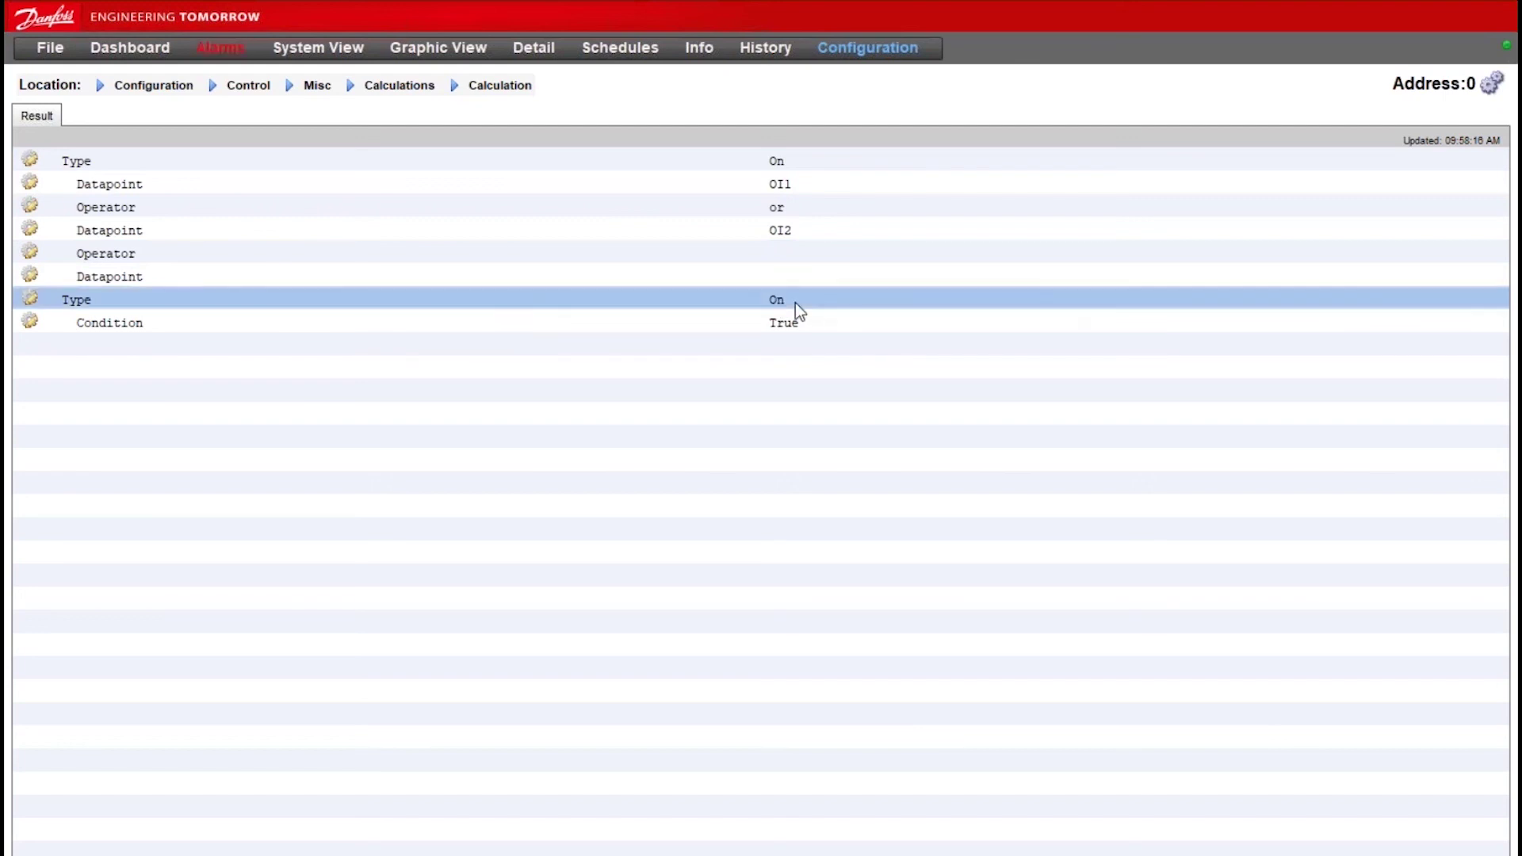
pyautogui.doubleClick(621, 335)
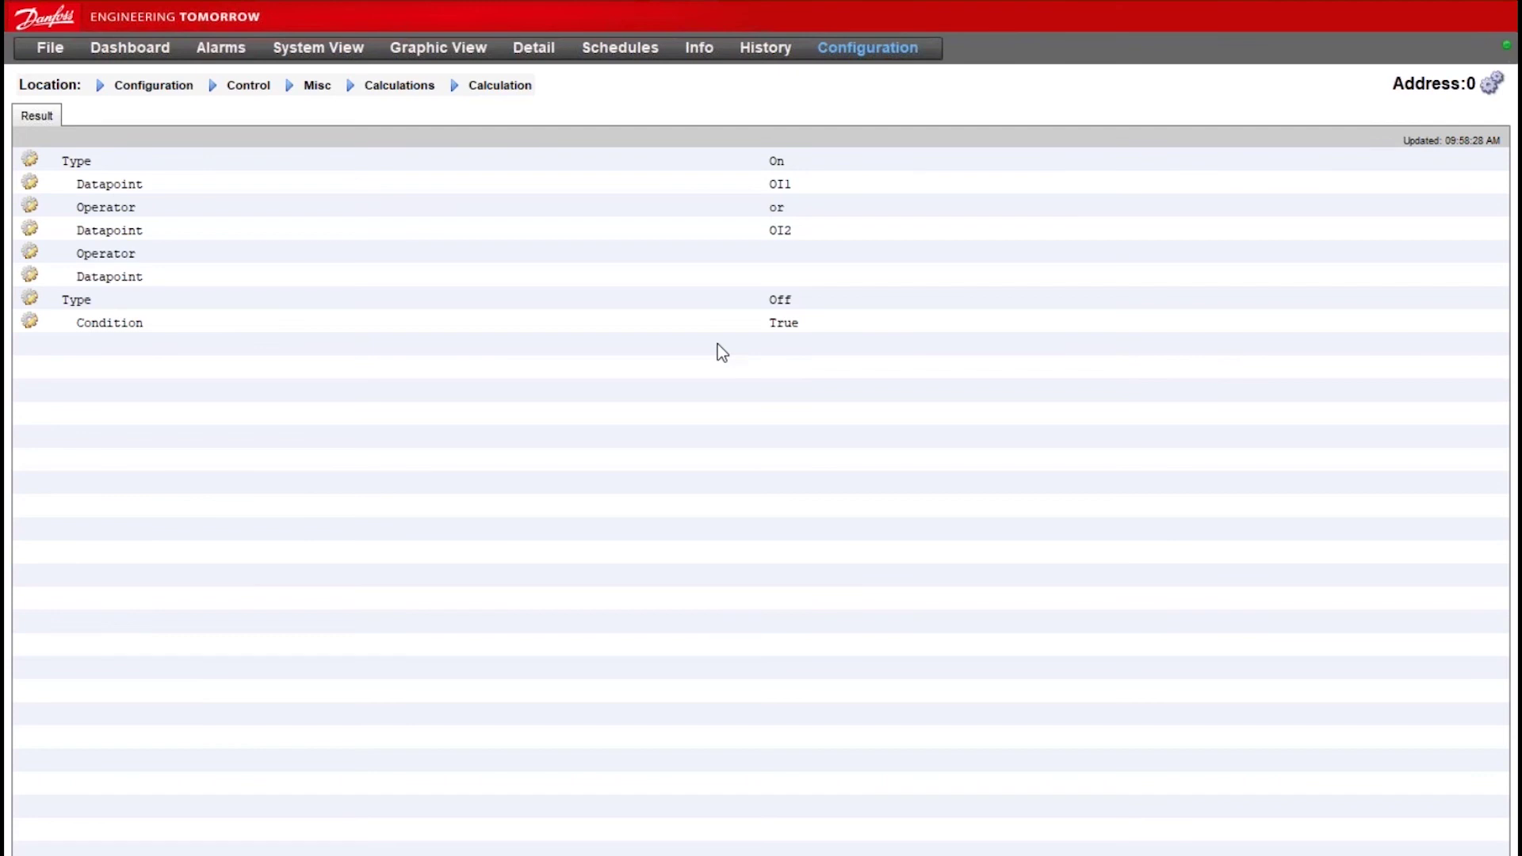
pyautogui.click(402, 88)
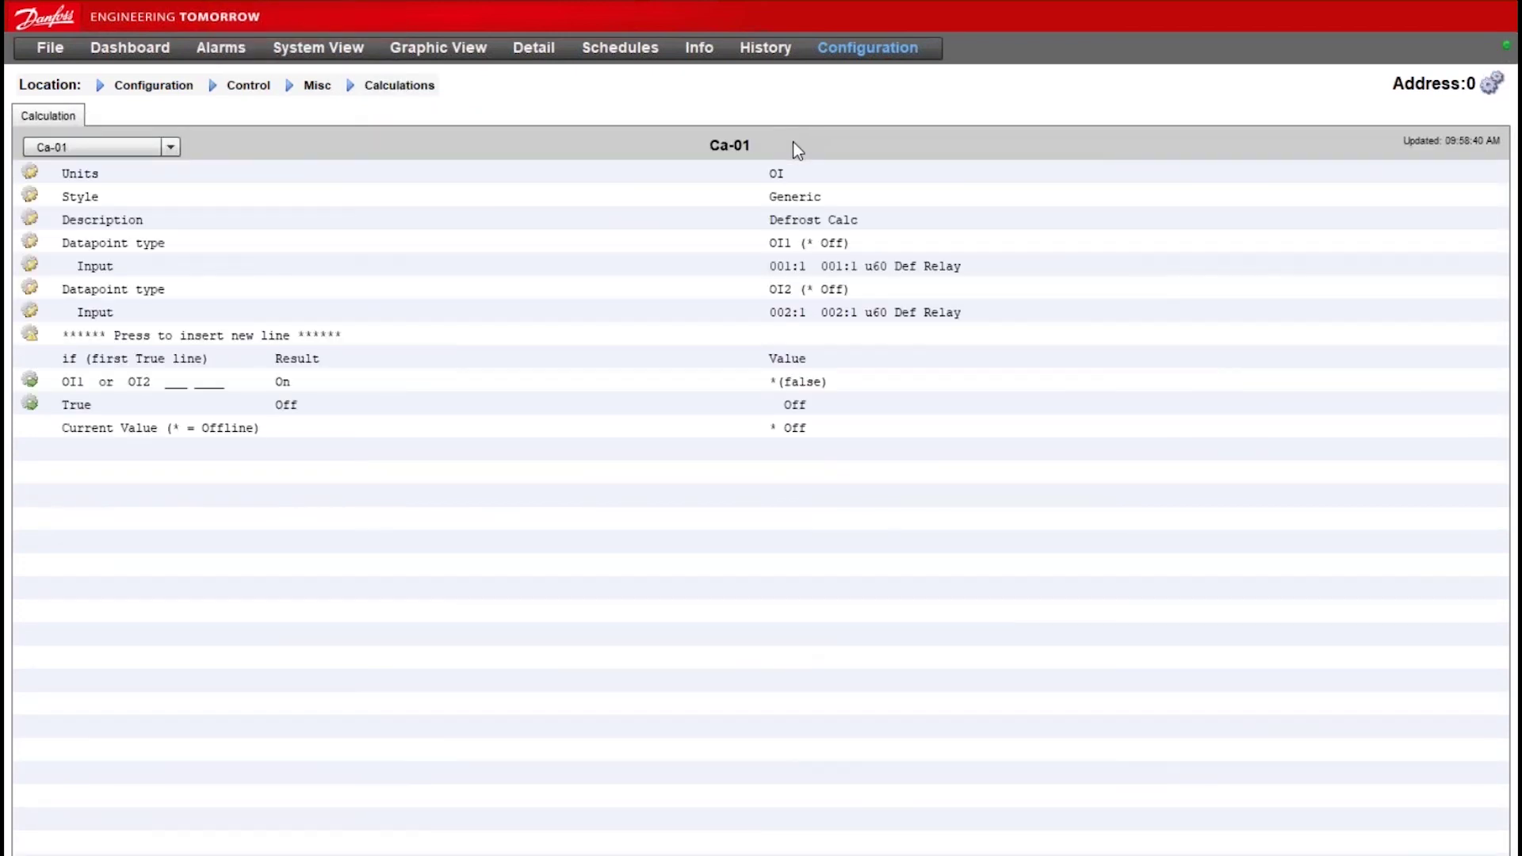